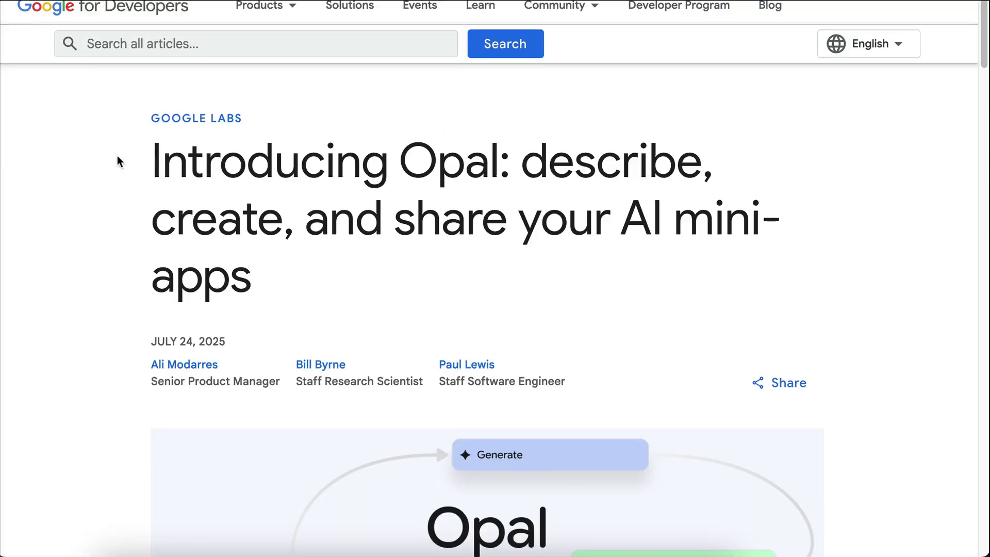
# Highlight the Opal announcement's title and the opening lines of its introduction
pyautogui.moveTo(117, 159); pyautogui.dragTo(721, 276)
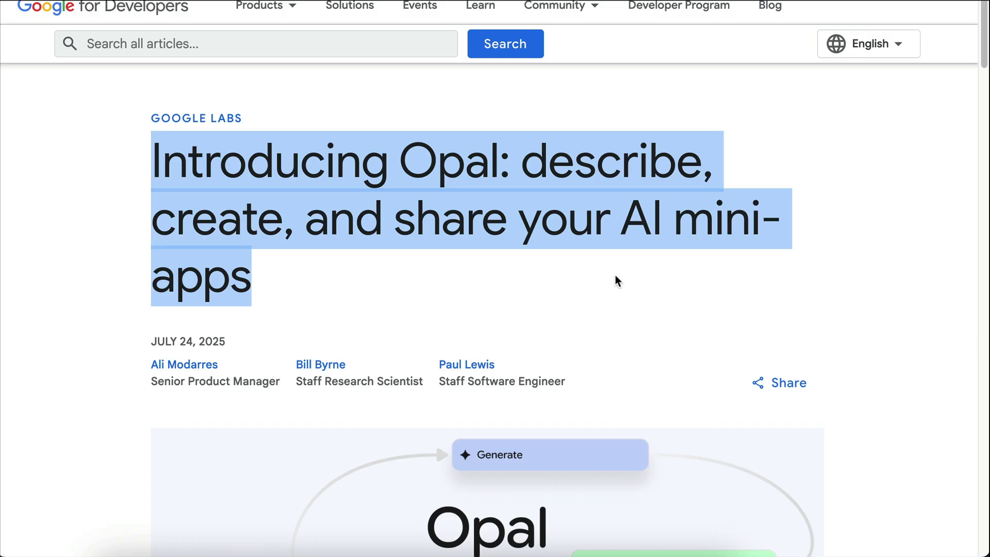
pyautogui.scroll(-7, 617, 280)
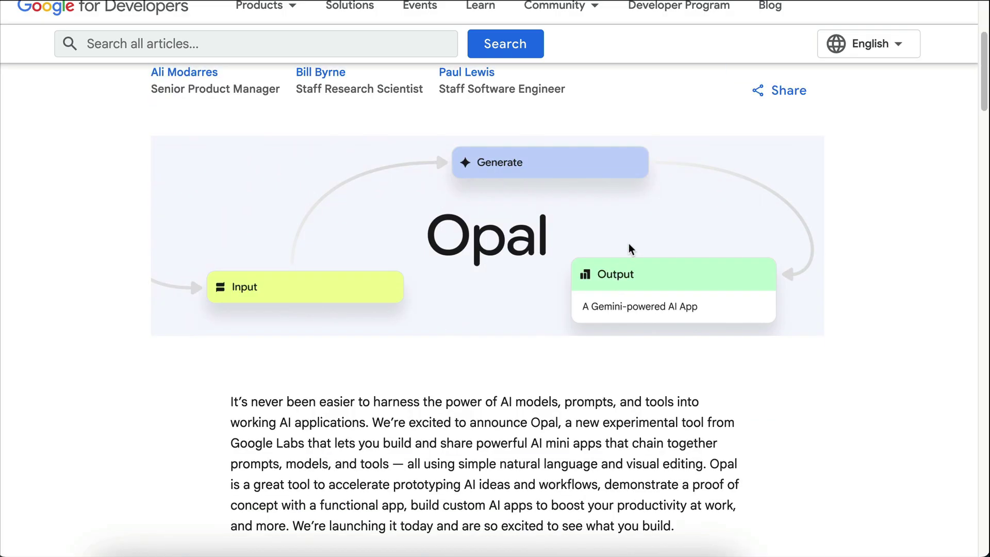
pyautogui.scroll(-1, 631, 243)
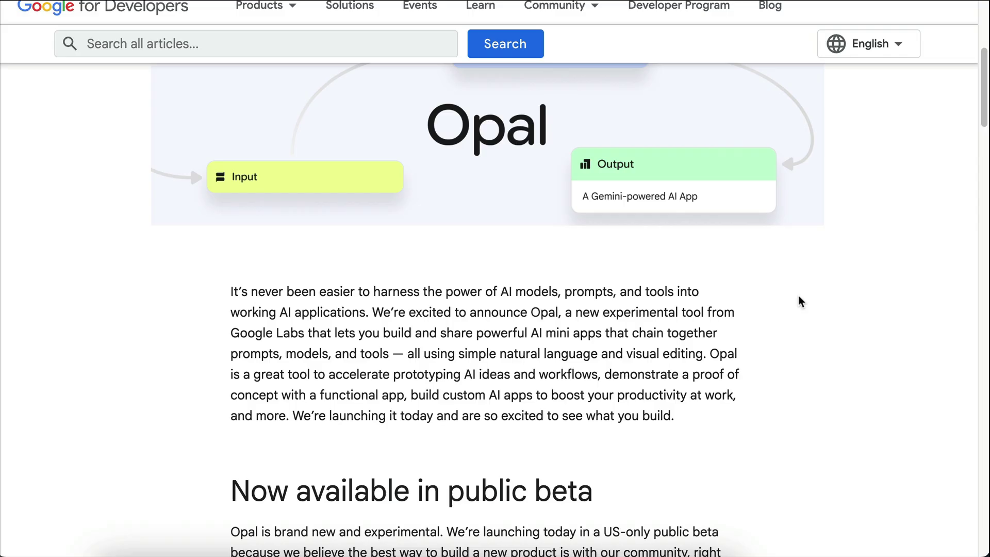
pyautogui.moveTo(231, 291); pyautogui.dragTo(710, 354)
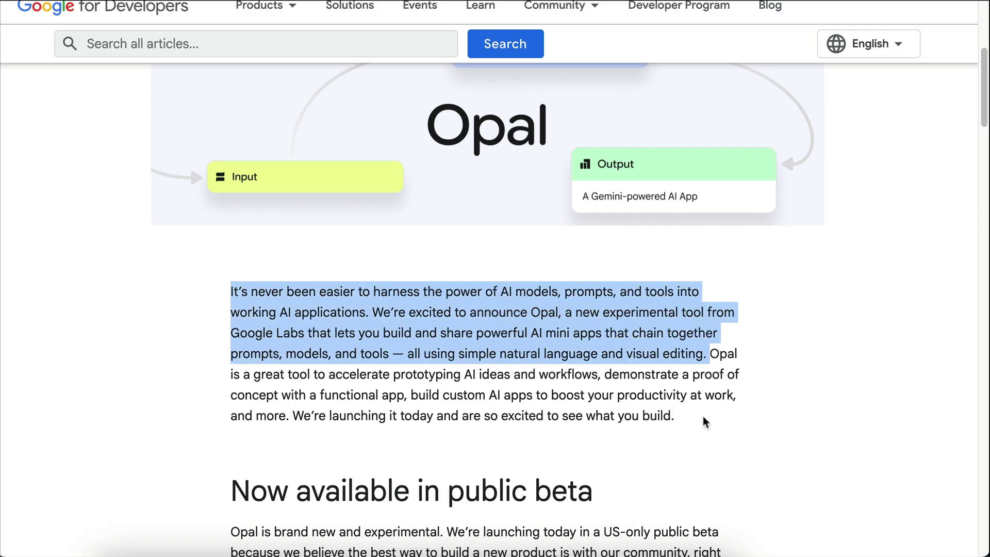
# Highlight the paragraph defining workflows and the Make edits paragraph
pyautogui.scroll(-5, 706, 318)
pyautogui.scroll(-5, 705, 318)
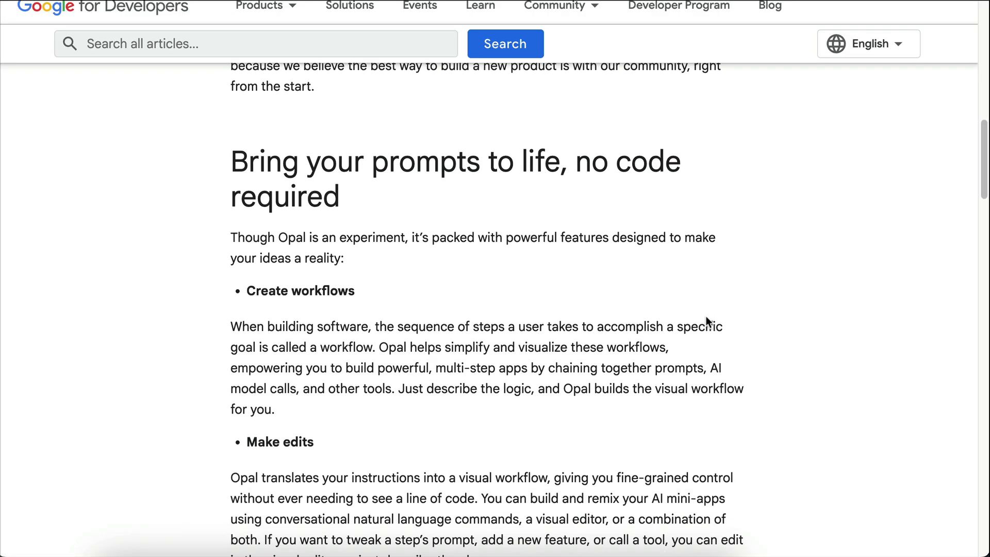
pyautogui.tripleClick(252, 326)
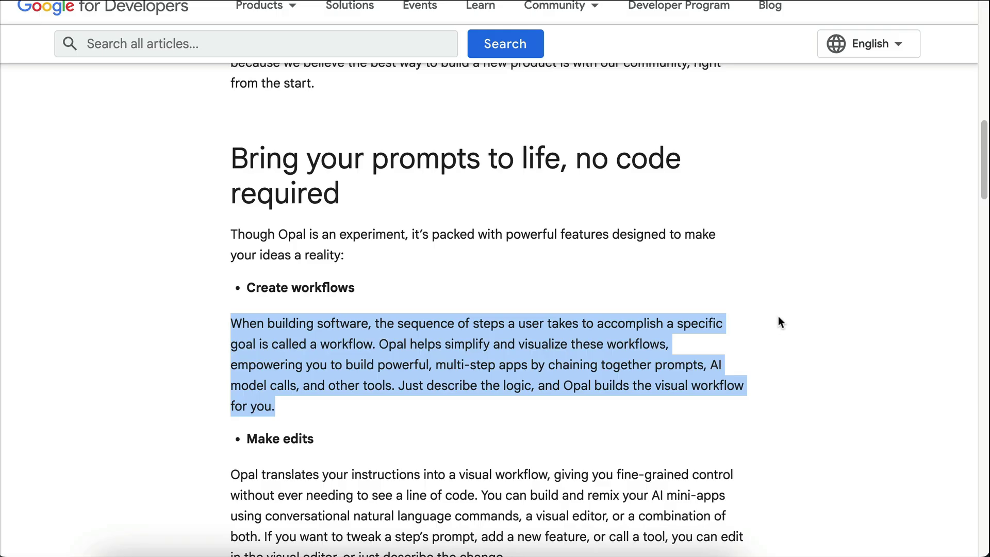
pyautogui.scroll(-3, 778, 317)
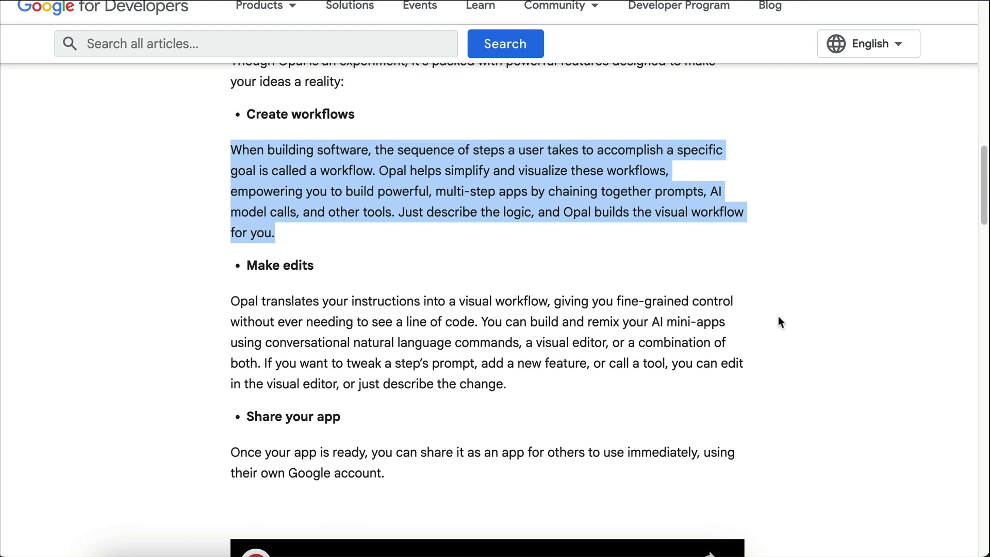
pyautogui.moveTo(222, 301); pyautogui.dragTo(733, 387)
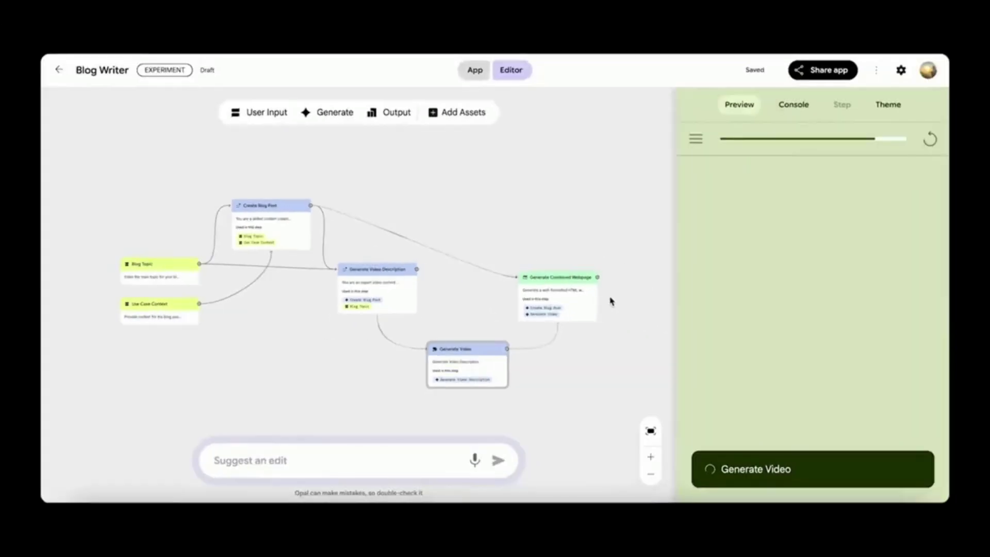
# Inspect the prompt of the Blog Writer's Create Blog Post step
pyautogui.click(114, 135)
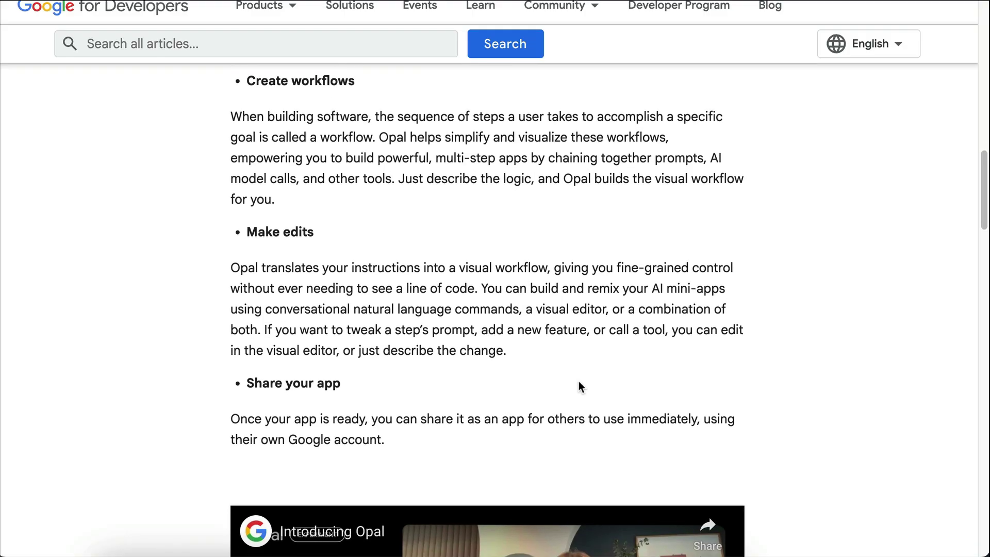
pyautogui.scroll(-2, 353, 335)
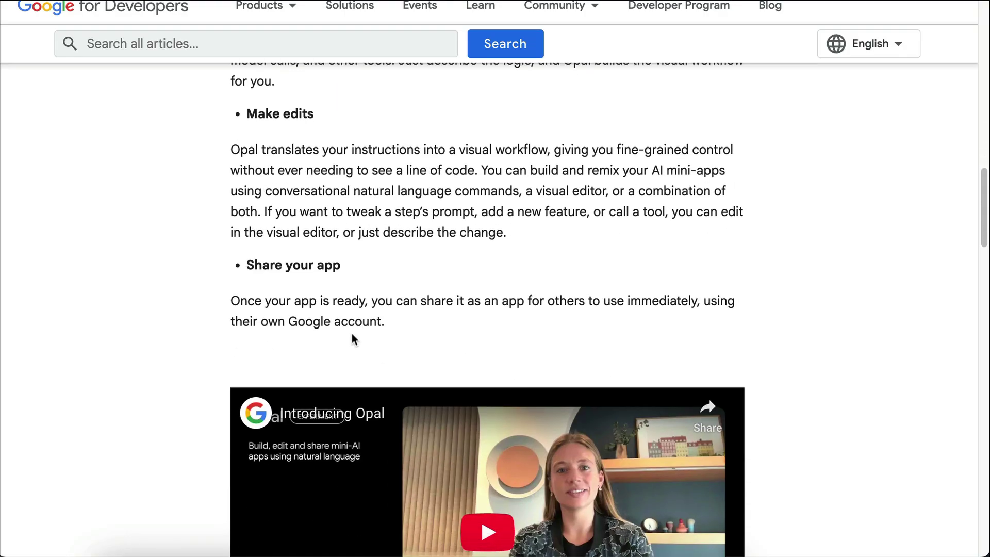
pyautogui.moveTo(234, 303); pyautogui.dragTo(499, 327)
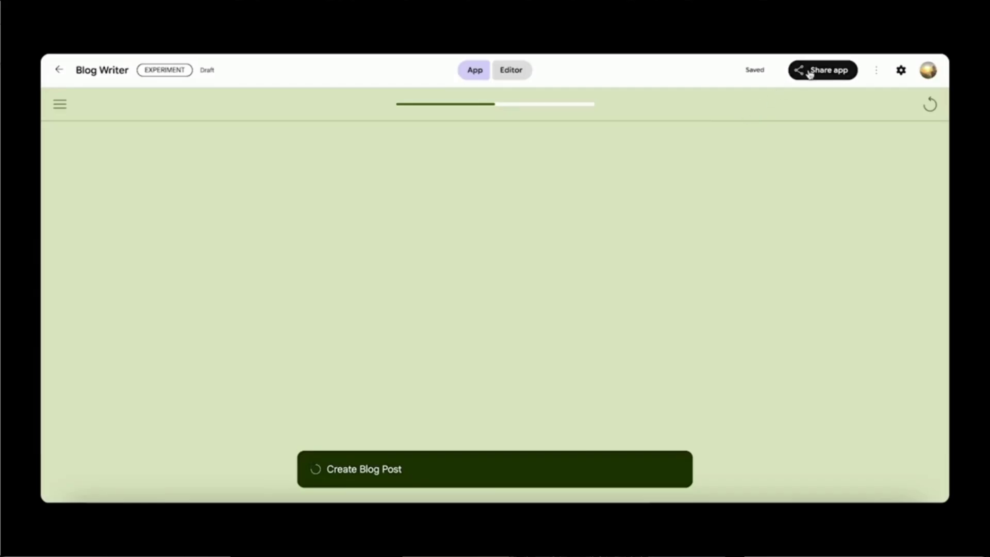
# Publish the Blog Writer app as Public and copy its share link
pyautogui.click(809, 73)
pyautogui.click(588, 255)
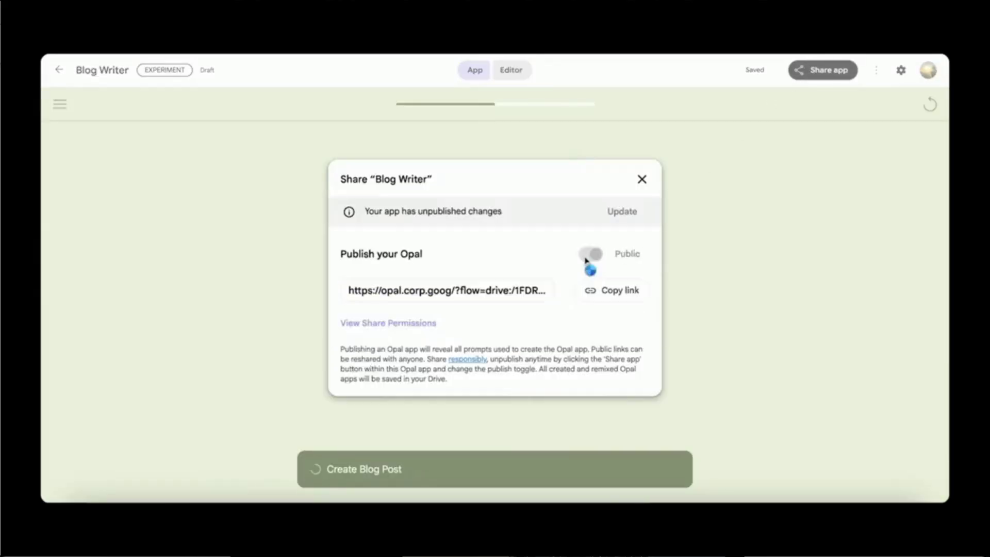
pyautogui.click(597, 290)
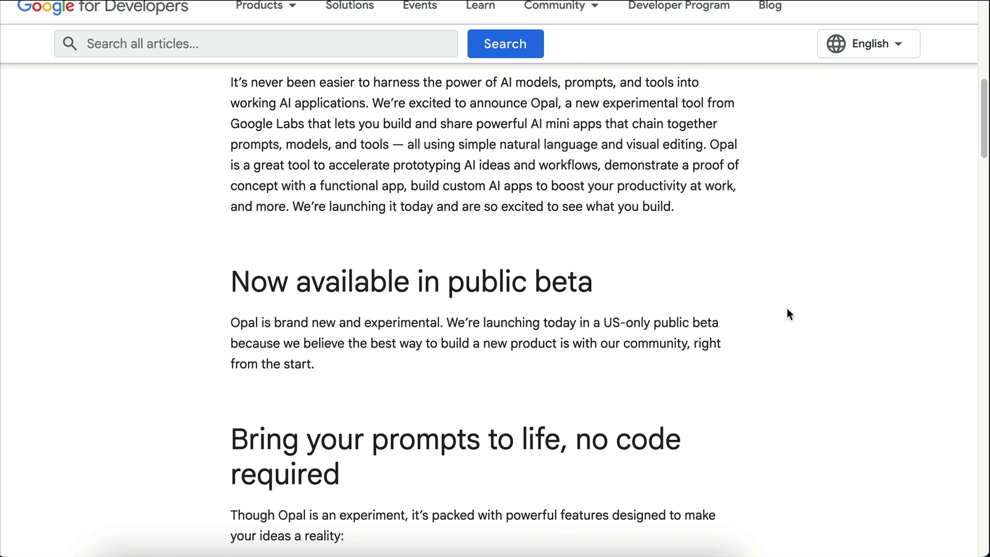
# Highlight the 'Opal is brand new…' paragraph announcing the US-only public beta
pyautogui.scroll(3, 788, 314)
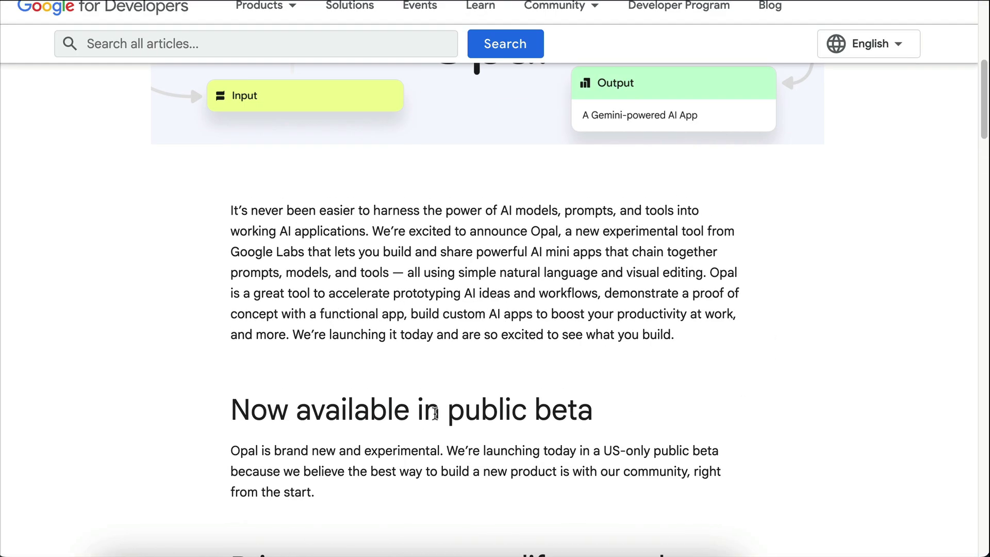
pyautogui.scroll(-3, 435, 412)
pyautogui.moveTo(159, 318); pyautogui.dragTo(524, 365)
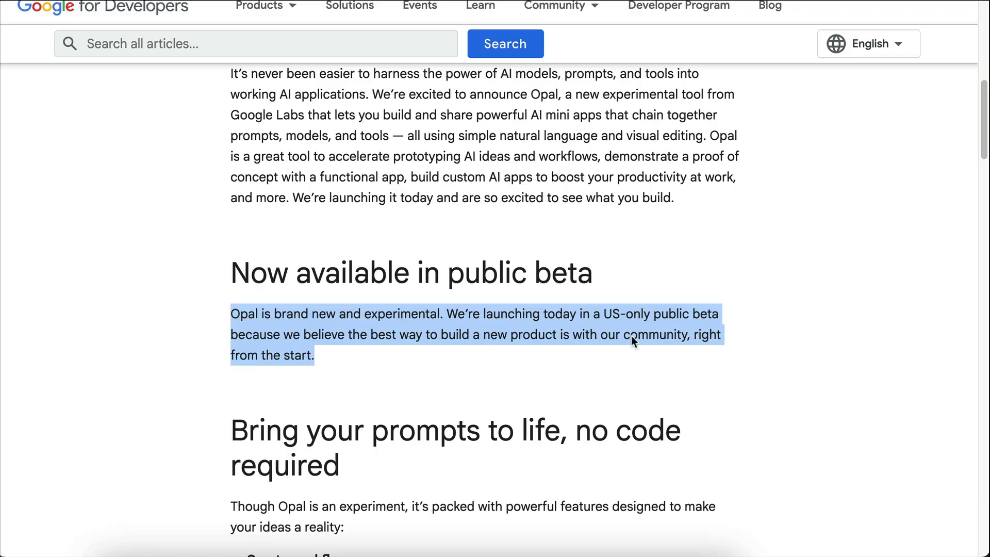
pyautogui.scroll(6, 632, 335)
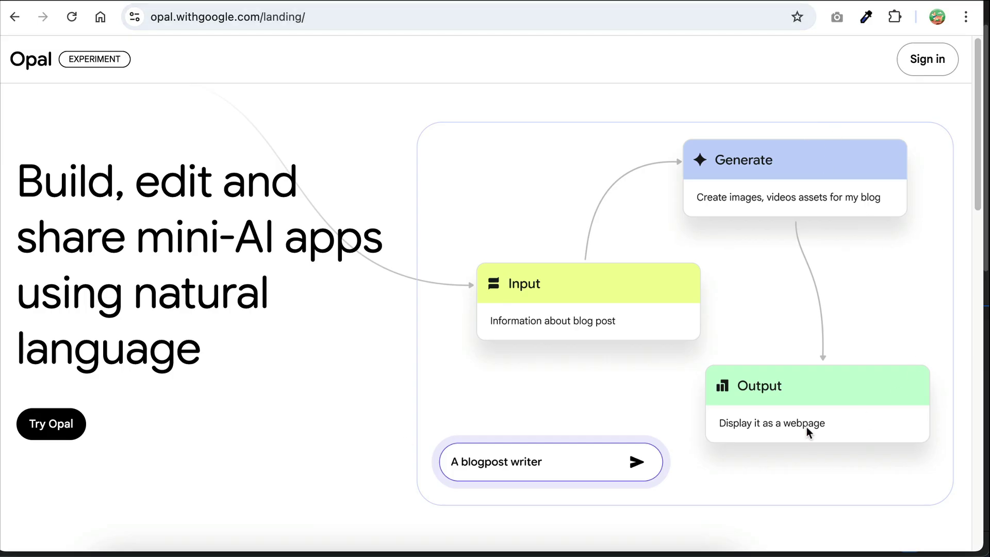
# Enter Opal from its landing page using the Try Opal button
pyautogui.click(363, 28)
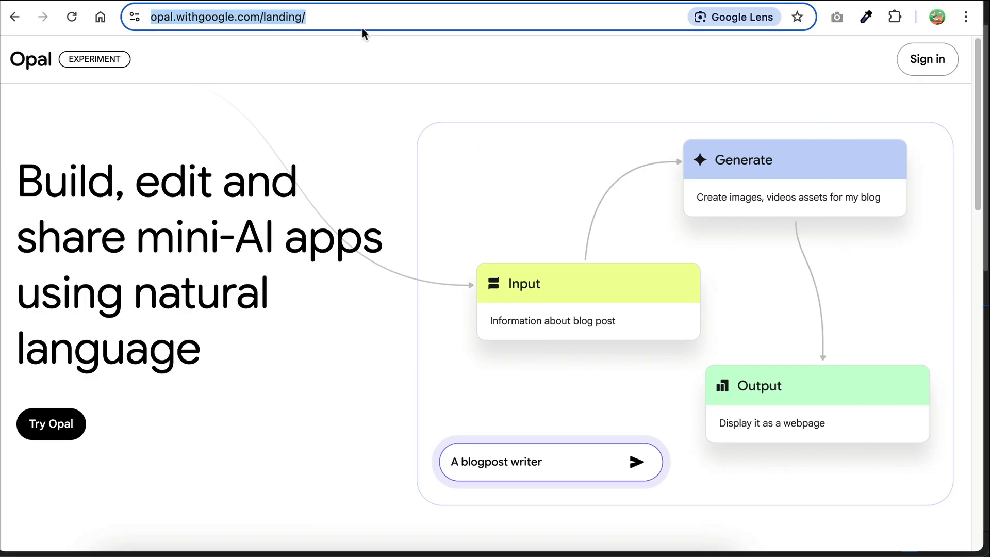
pyautogui.click(422, 65)
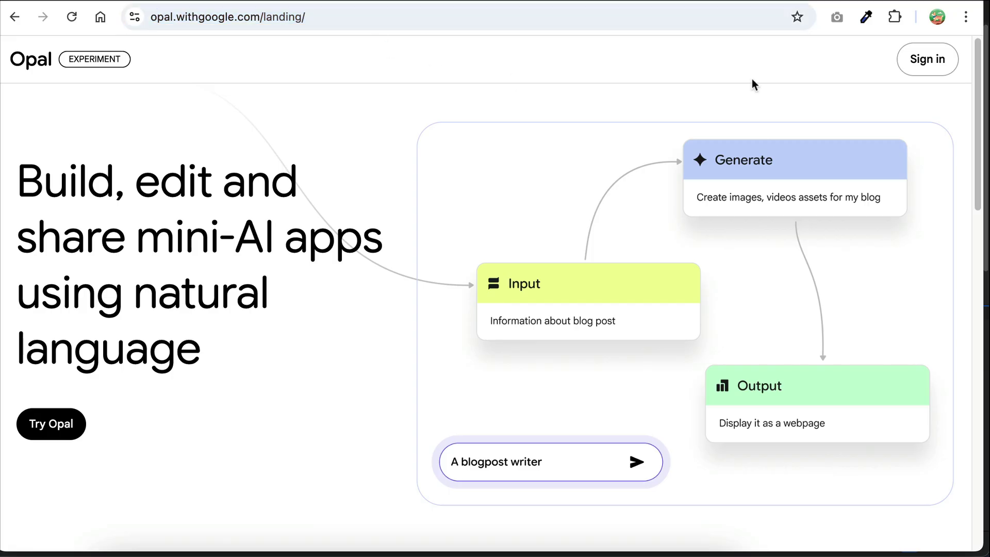
pyautogui.click(50, 426)
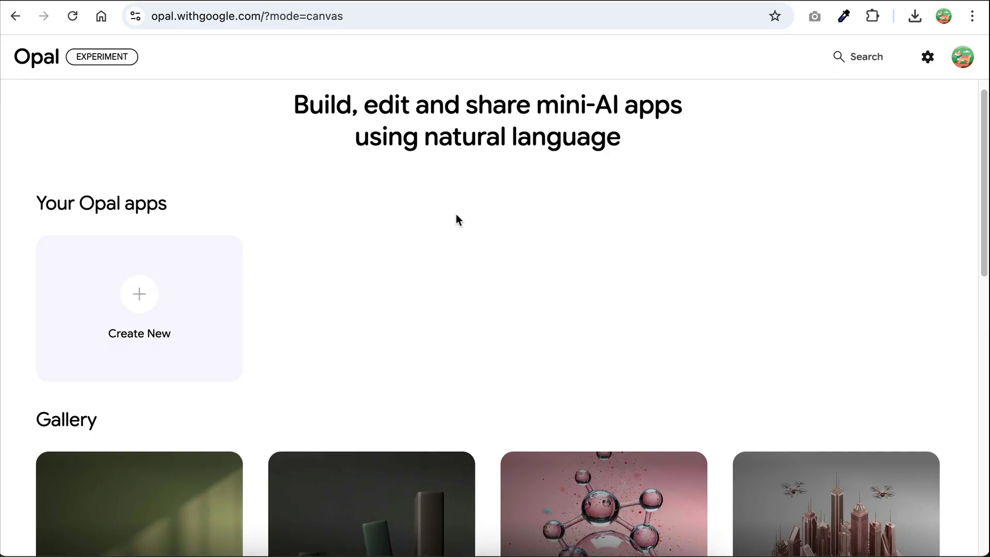
pyautogui.scroll(-2, 455, 215)
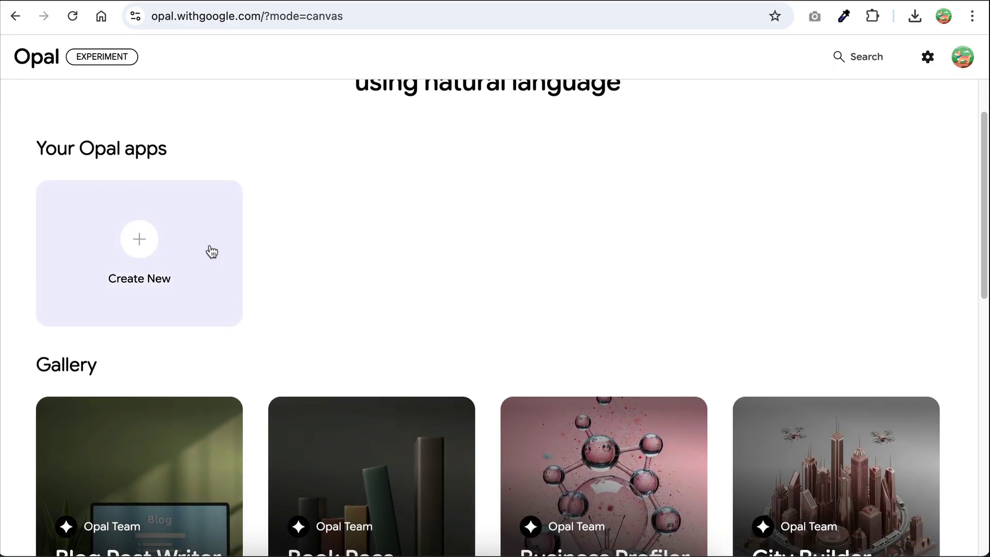
pyautogui.scroll(-3, 219, 277)
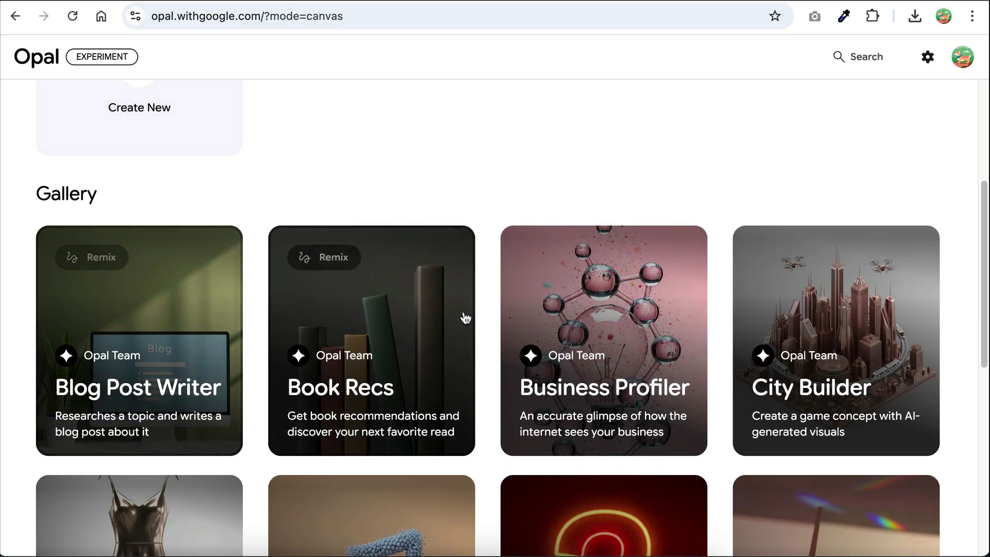
pyautogui.scroll(-5, 544, 318)
pyautogui.scroll(-3, 546, 314)
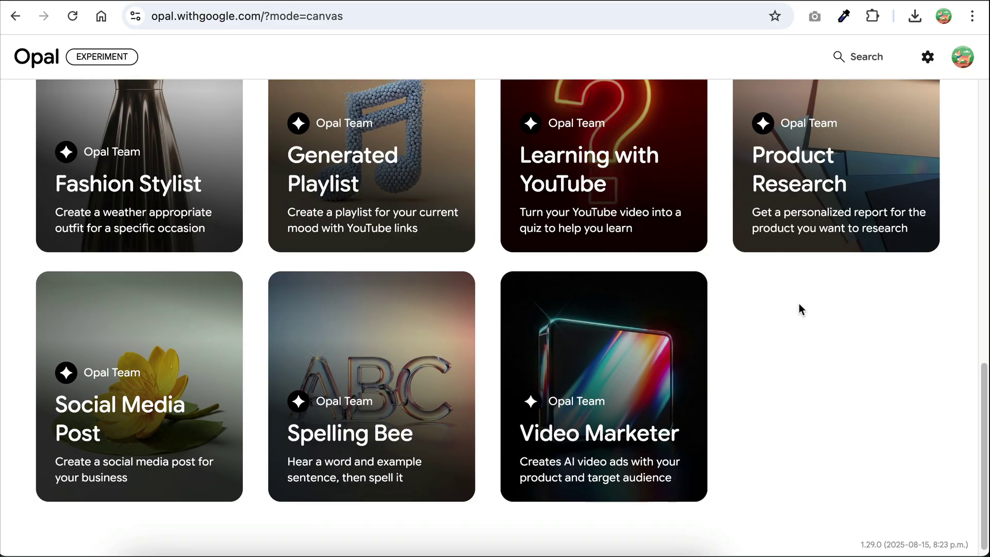
pyautogui.scroll(9, 799, 304)
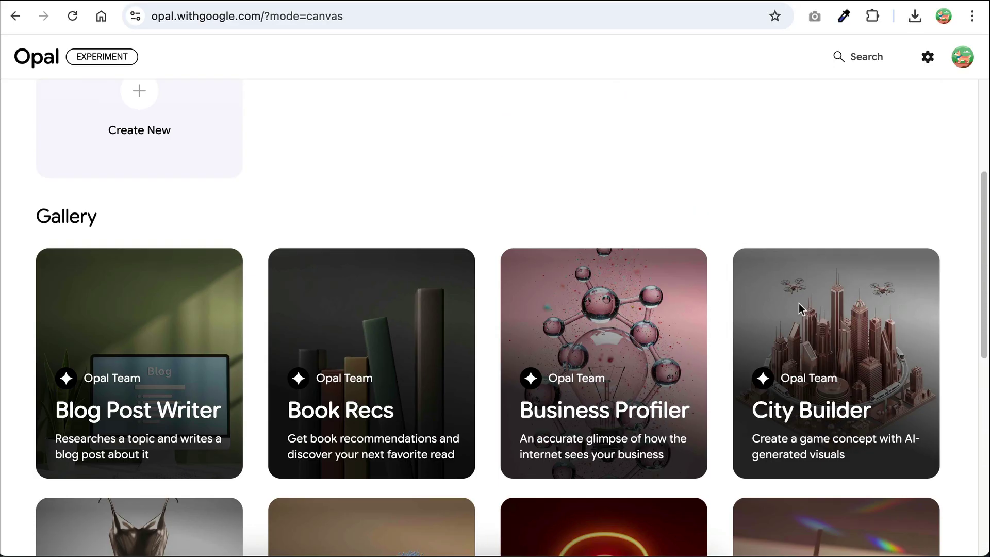
pyautogui.moveTo(800, 308)
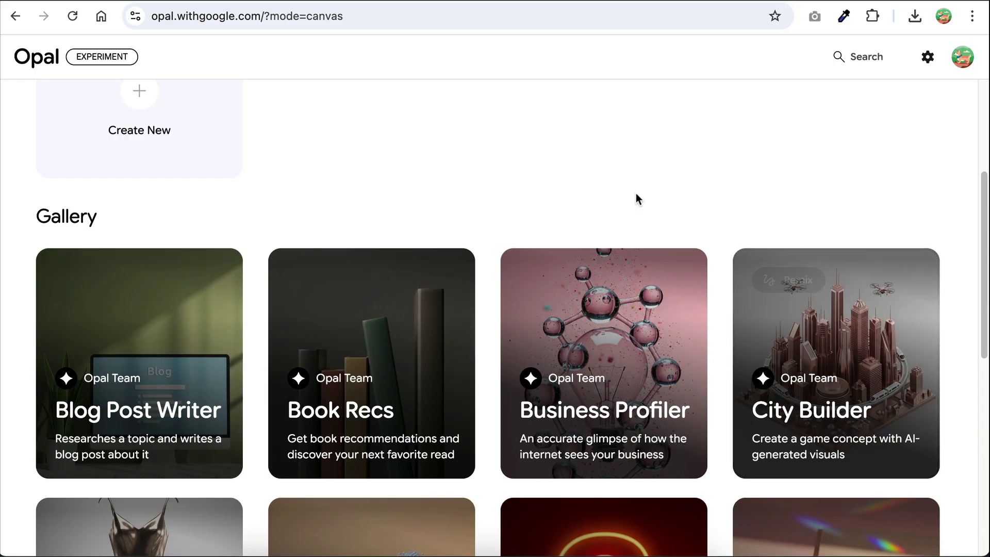
pyautogui.moveTo(166, 354)
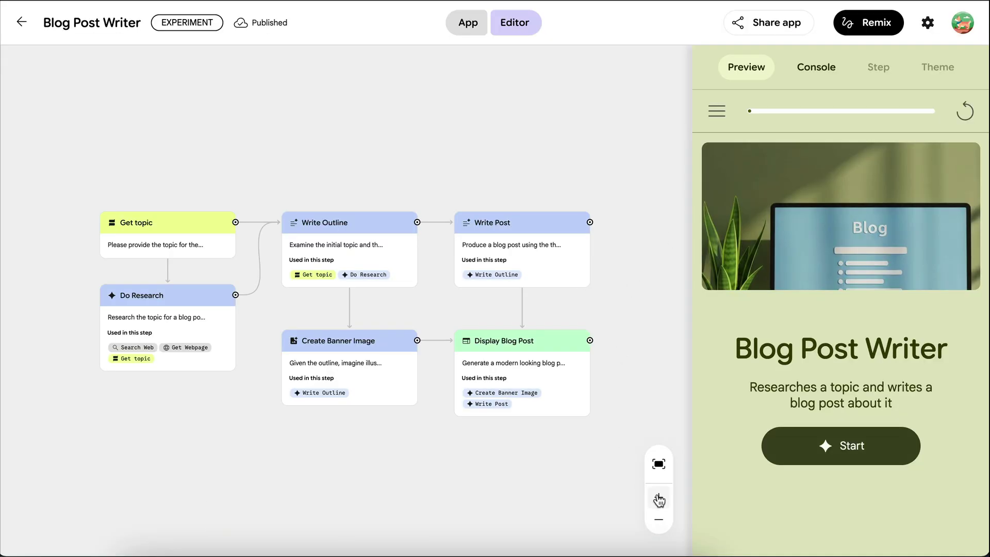
# Zoom into the Blog Post Writer flow and view the Get topic prompt 'Please provide the topic for the blog post'
pyautogui.click(658, 499)
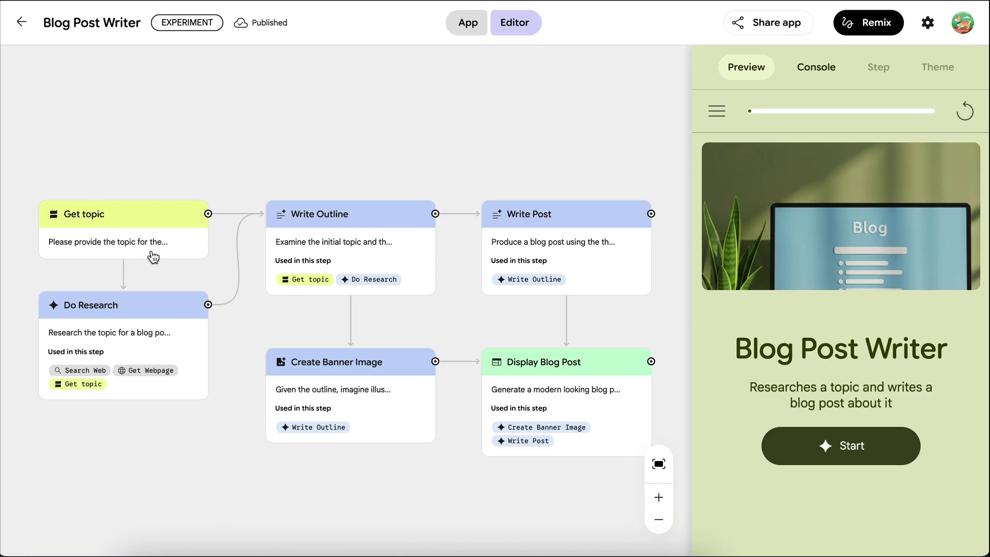
pyautogui.click(153, 257)
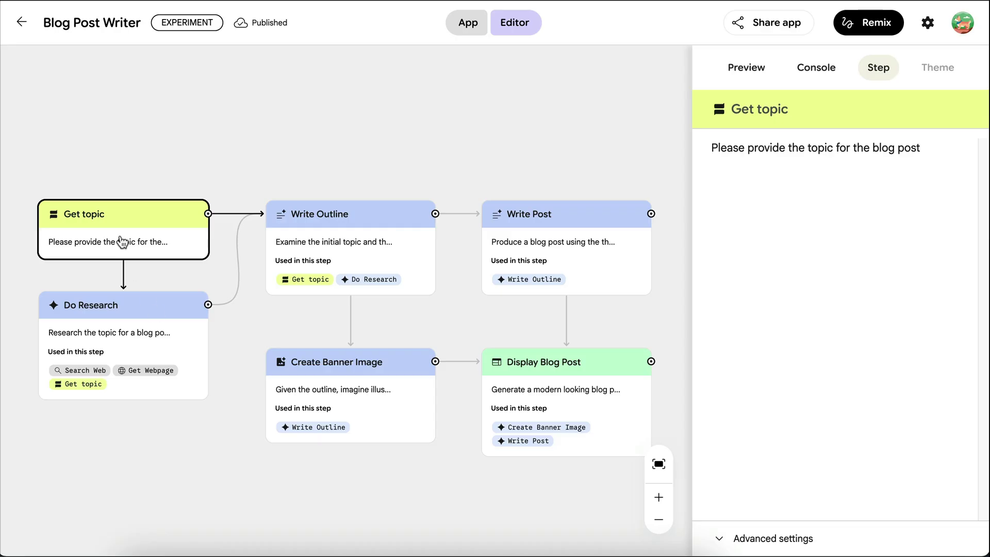
# Review the Write Outline, Create Banner Image, Write Post and Display Blog Post steps
pyautogui.click(392, 247)
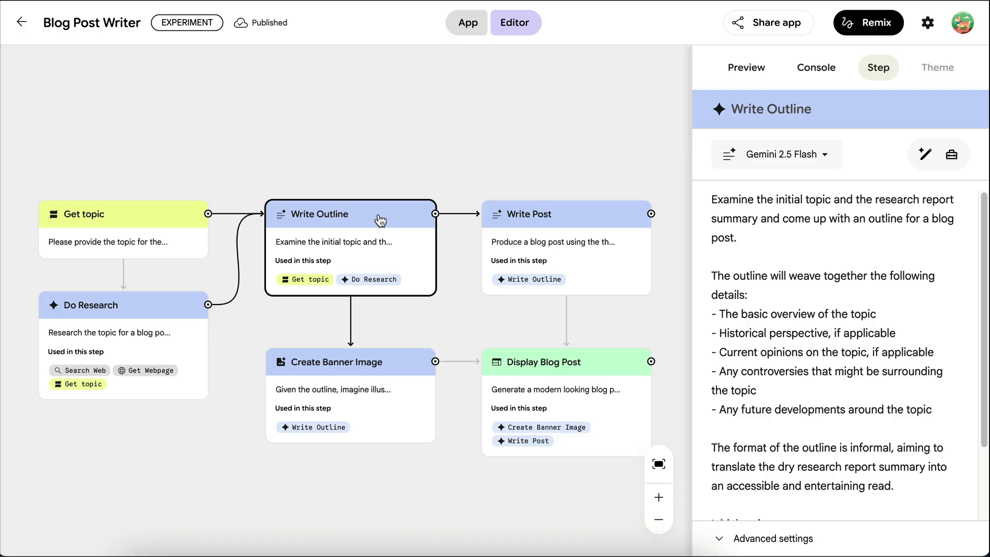
pyautogui.click(385, 427)
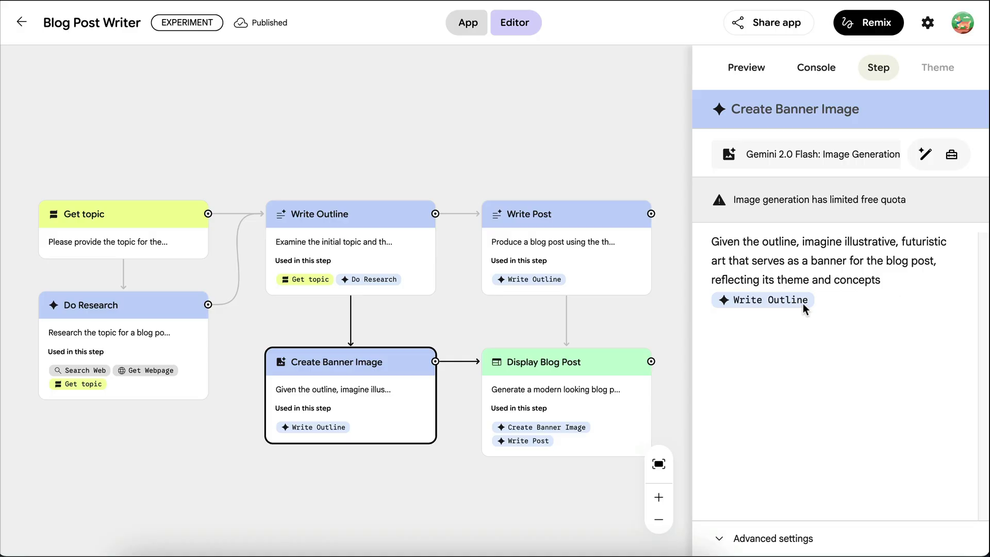
pyautogui.click(608, 273)
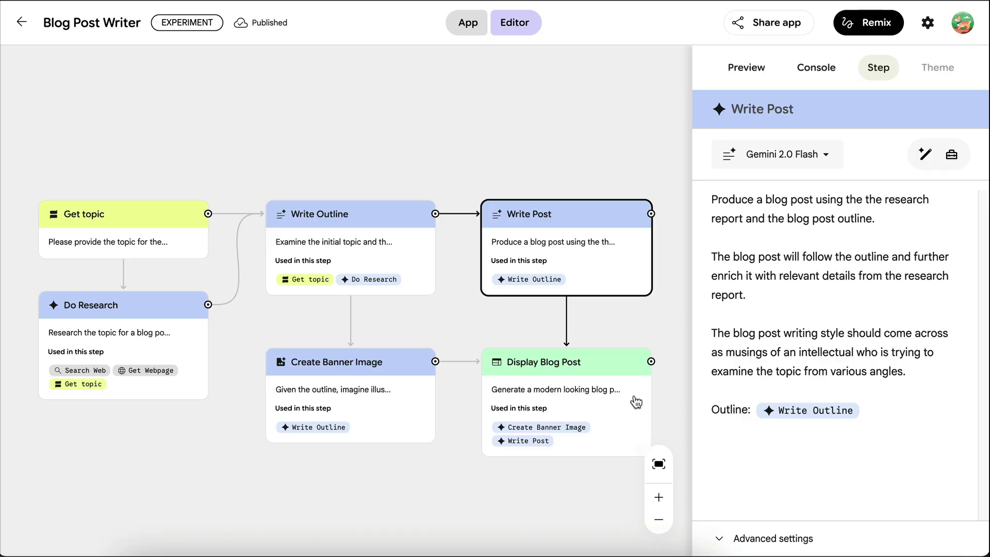
pyautogui.click(638, 403)
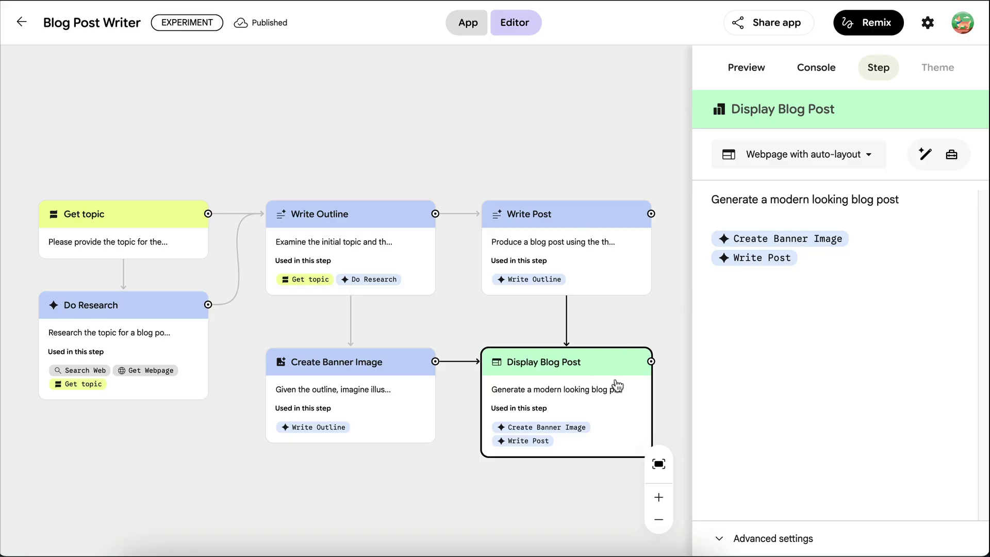
# Switch to full app view and back to the editor with the preview
pyautogui.click(663, 329)
pyautogui.click(469, 35)
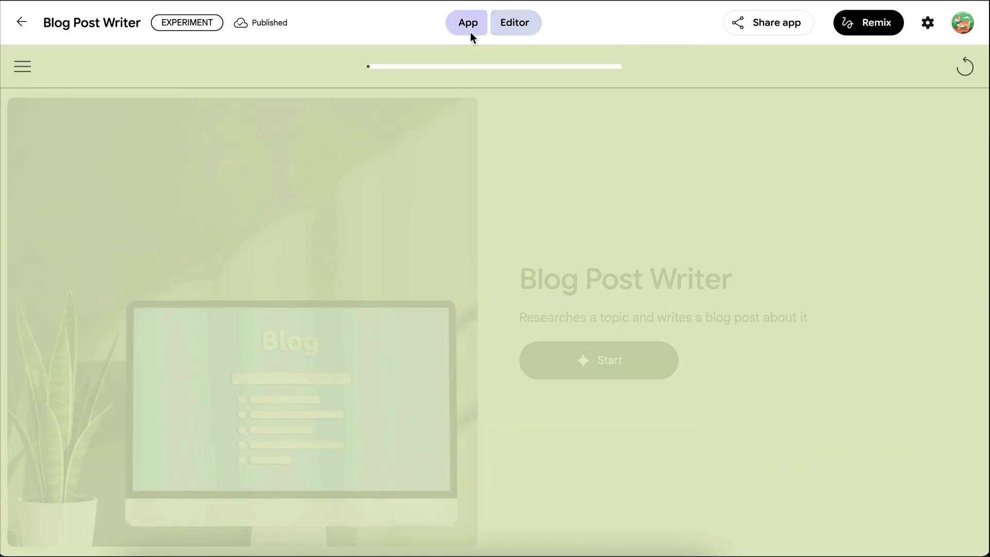
pyautogui.click(524, 33)
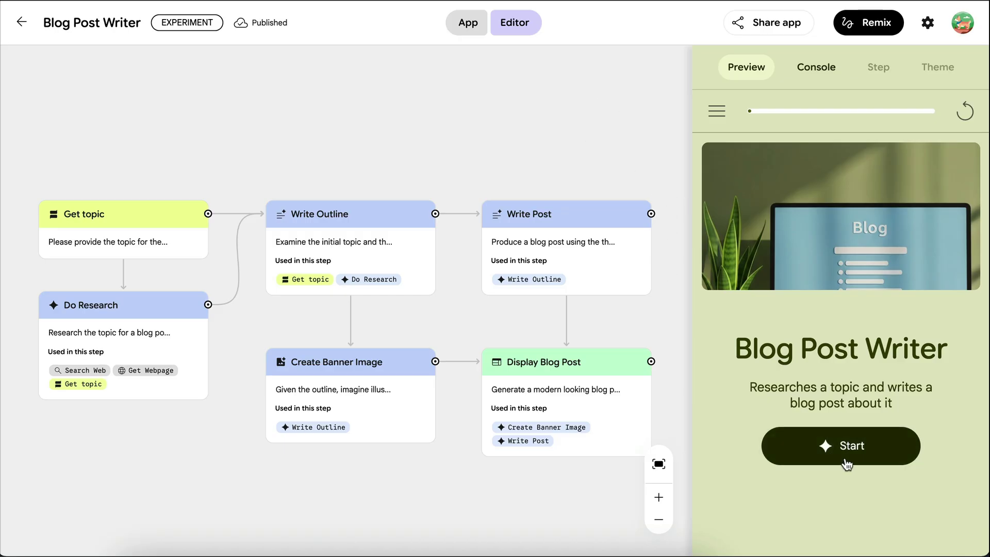
# Run the app on 'impact of AI on education', widen the preview and inspect Do Research
pyautogui.click(846, 461)
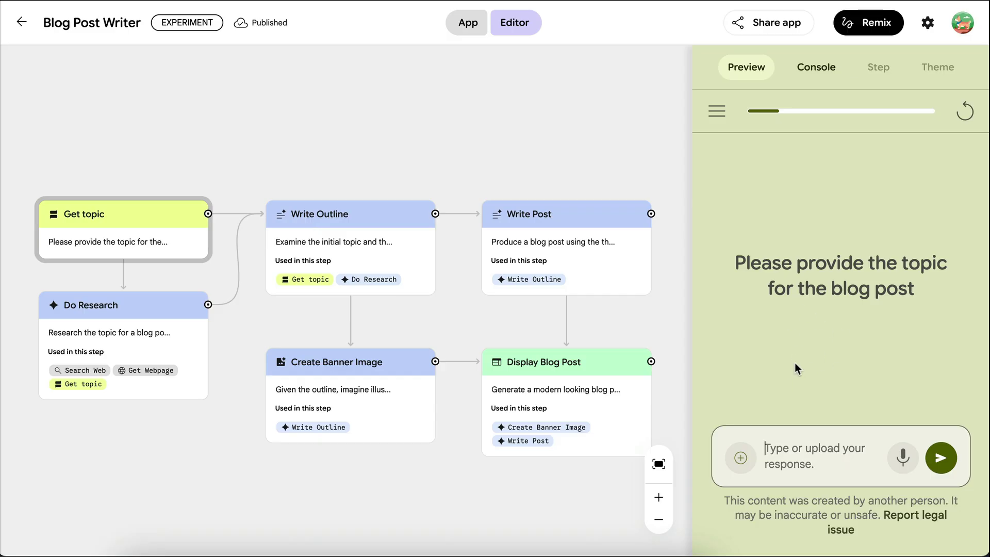
pyautogui.write('impac')
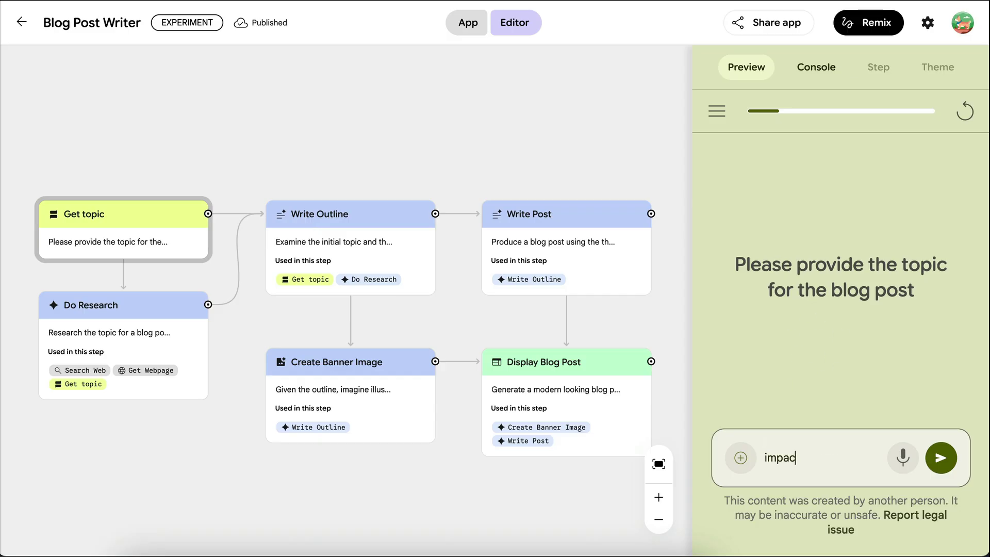
pyautogui.write('t of AI on education')
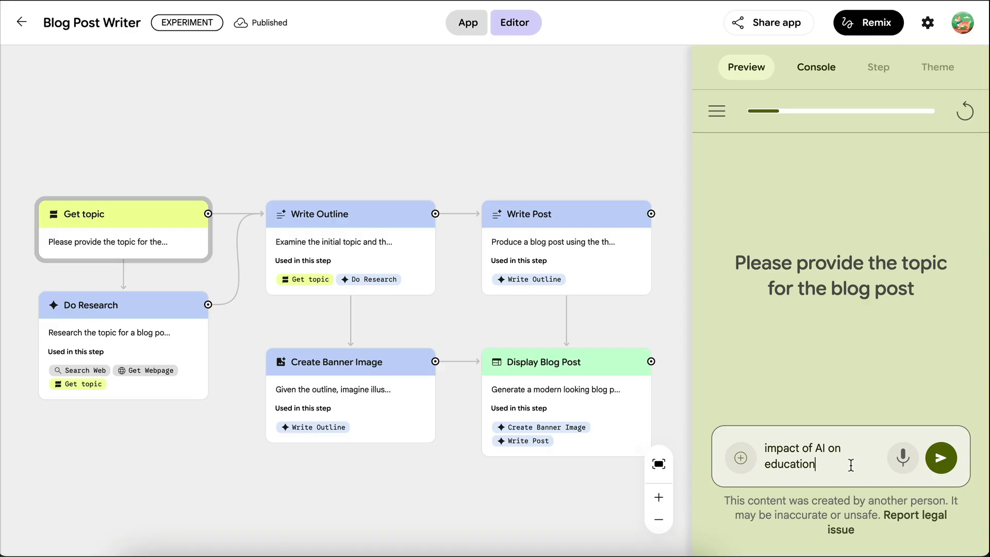
pyautogui.press('Return')
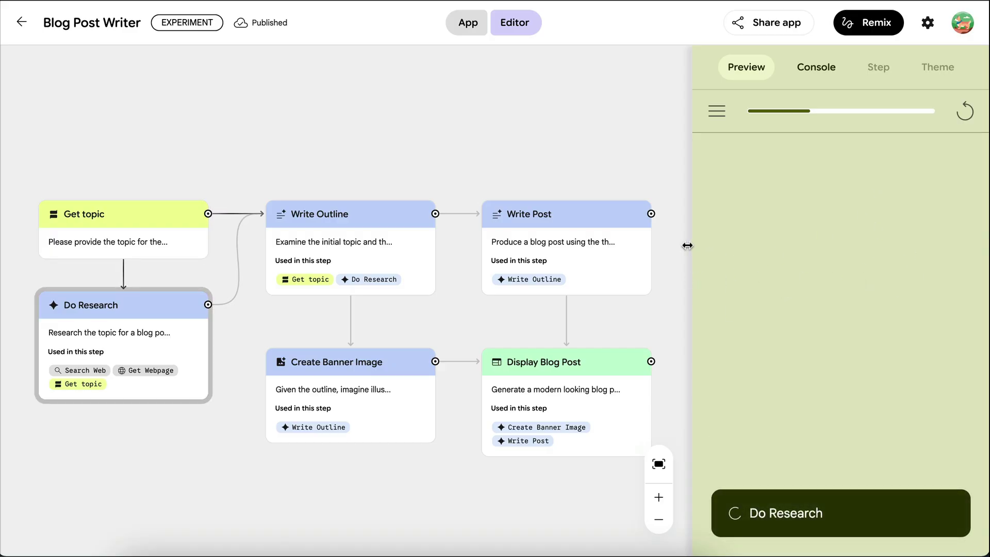
pyautogui.moveTo(687, 246); pyautogui.dragTo(632, 257)
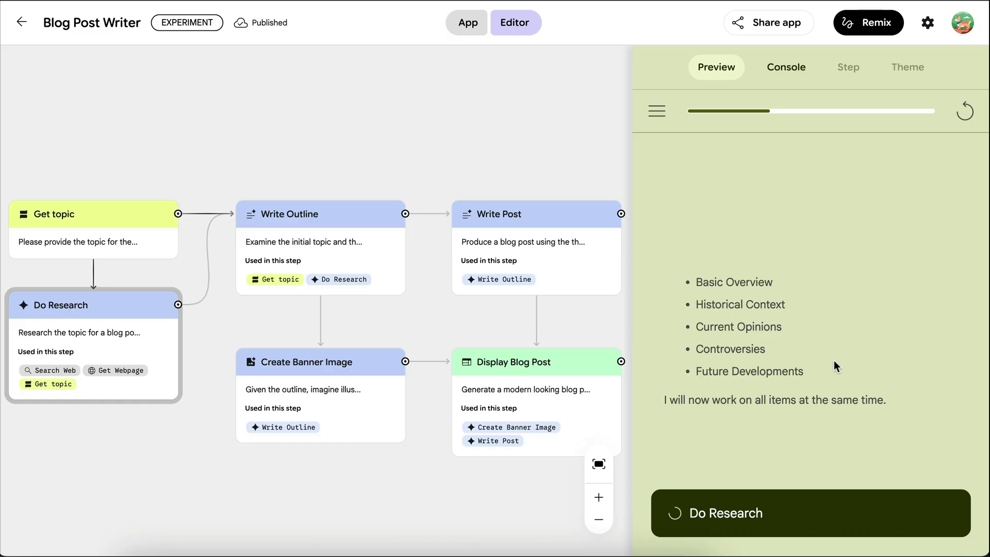
pyautogui.click(83, 354)
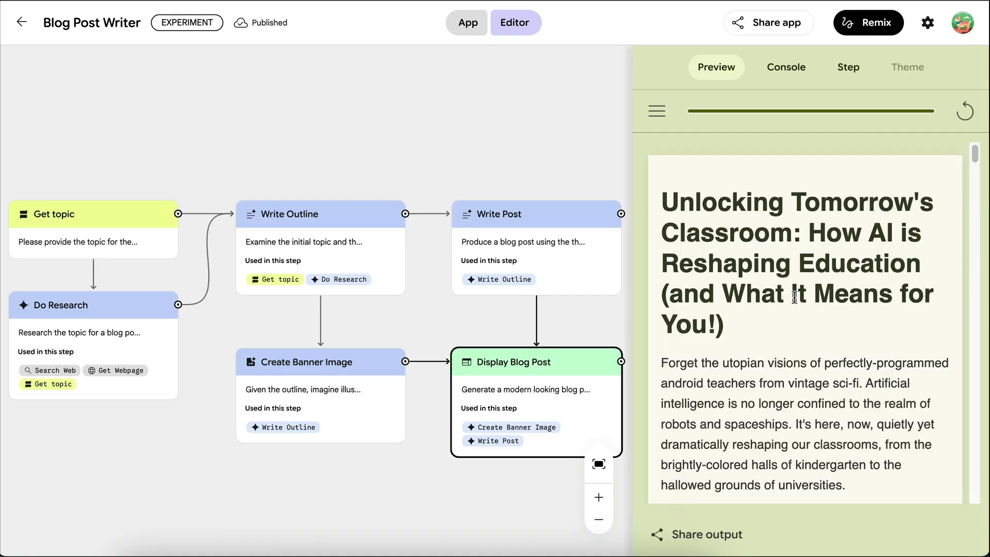
# Scroll through the finished AI-in-education post in app view, then remix the Blog Post Writer
pyautogui.scroll(5, 794, 298)
pyautogui.click(469, 23)
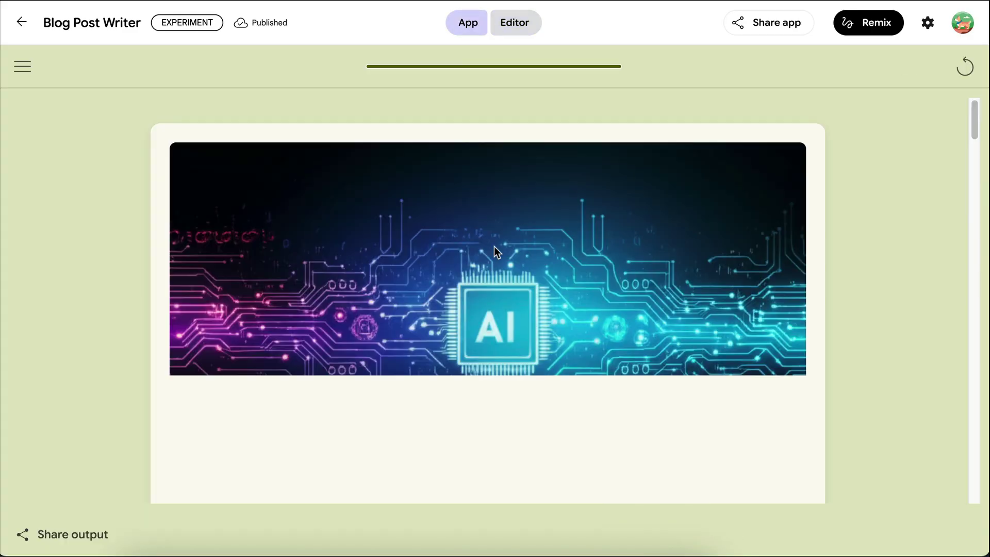
pyautogui.scroll(-4, 450, 206)
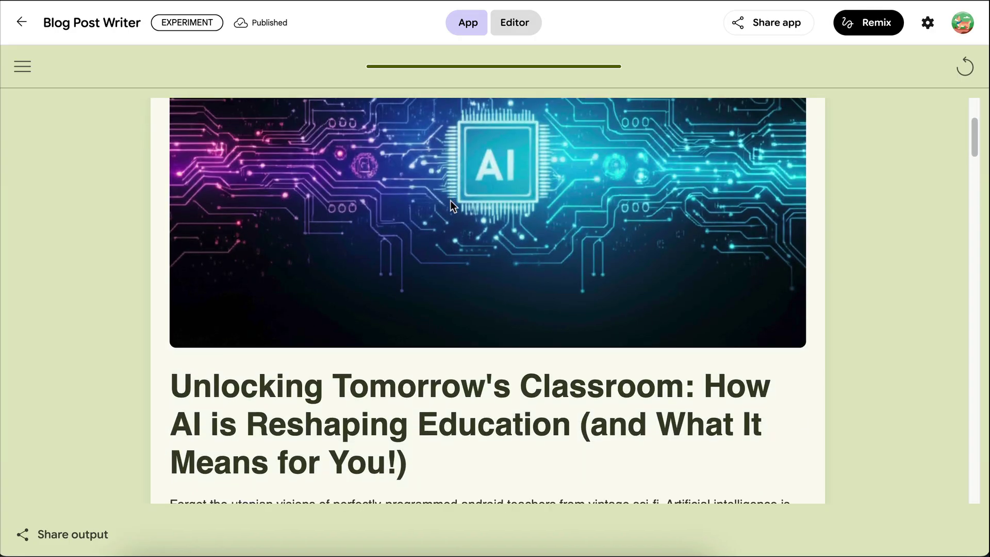
pyautogui.scroll(-7, 490, 402)
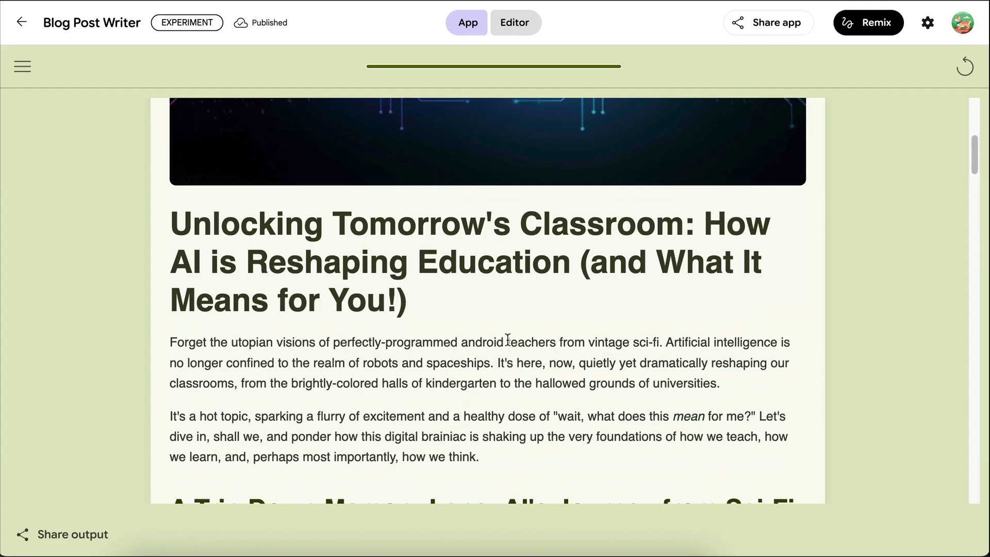
pyautogui.scroll(-2, 521, 340)
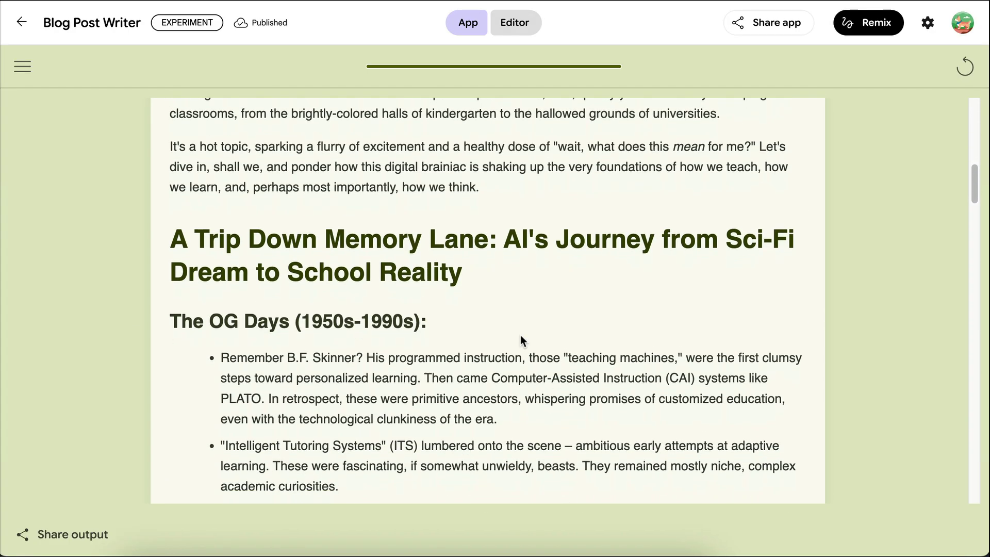
pyautogui.scroll(-2, 482, 291)
pyautogui.scroll(-20, 484, 293)
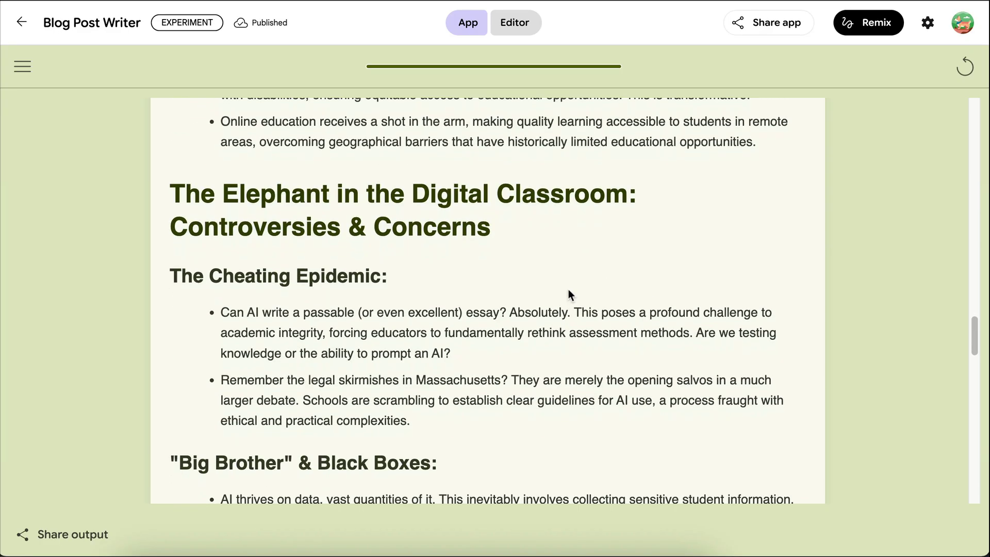
pyautogui.scroll(-14, 568, 290)
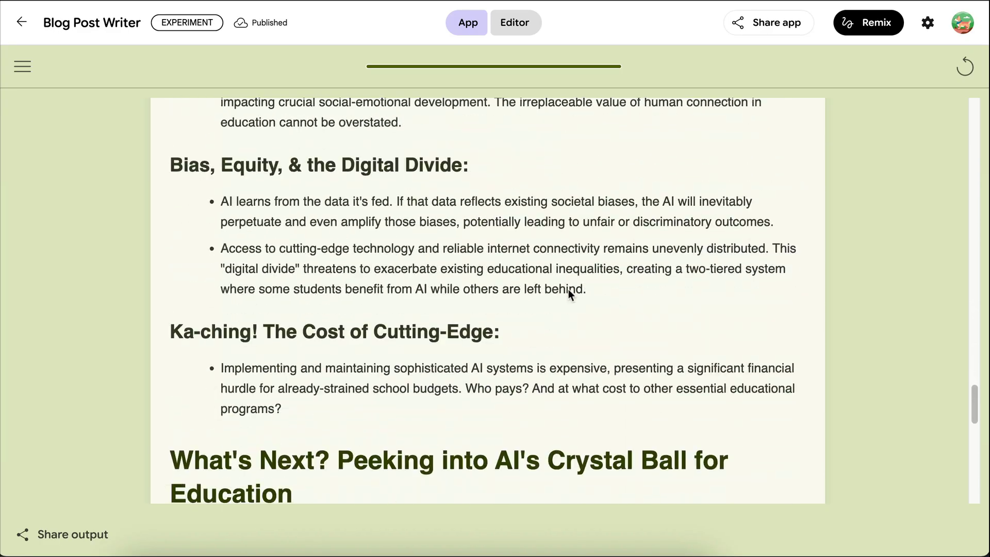
pyautogui.scroll(-5, 568, 289)
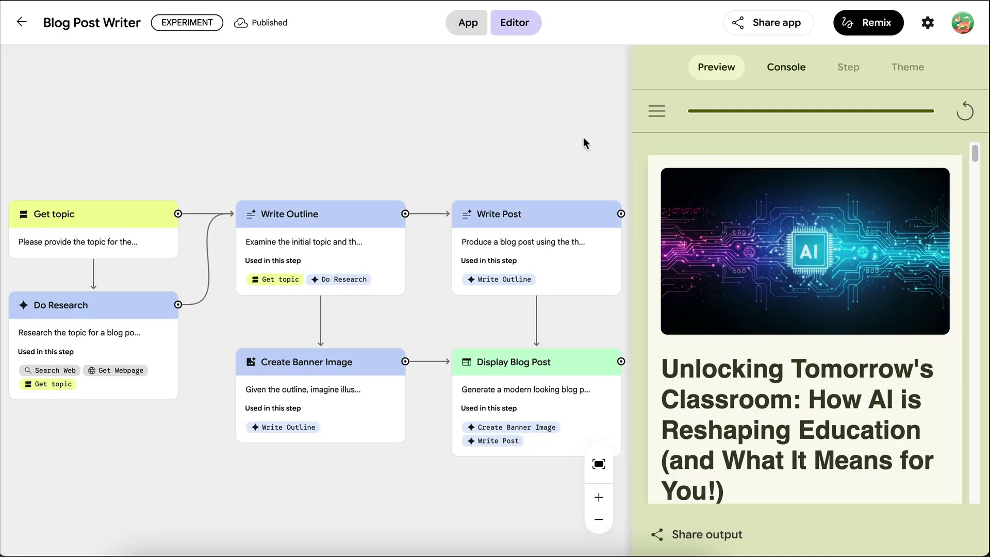
pyautogui.click(871, 31)
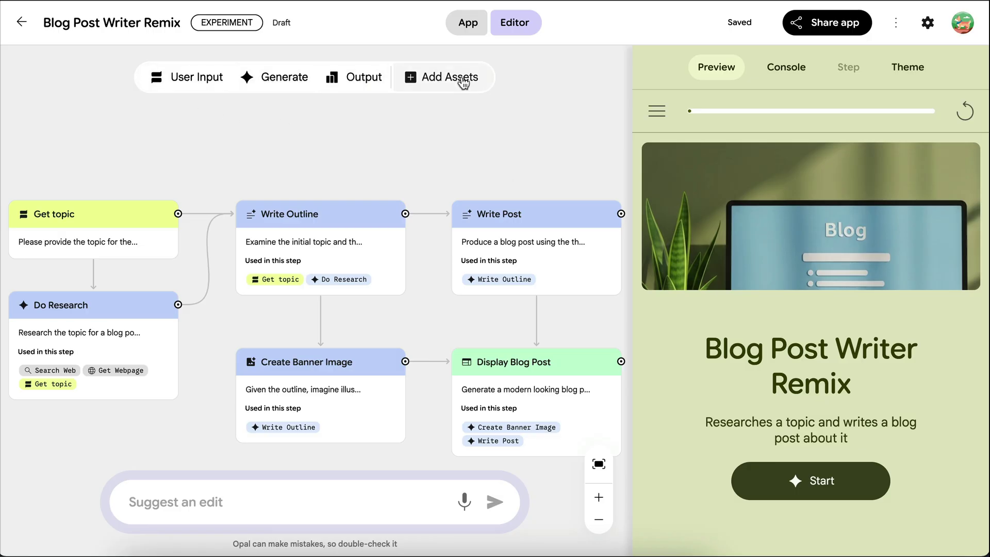
# Focus the Suggest an edit box in the Blog Post Writer Remix draft
pyautogui.click(276, 504)
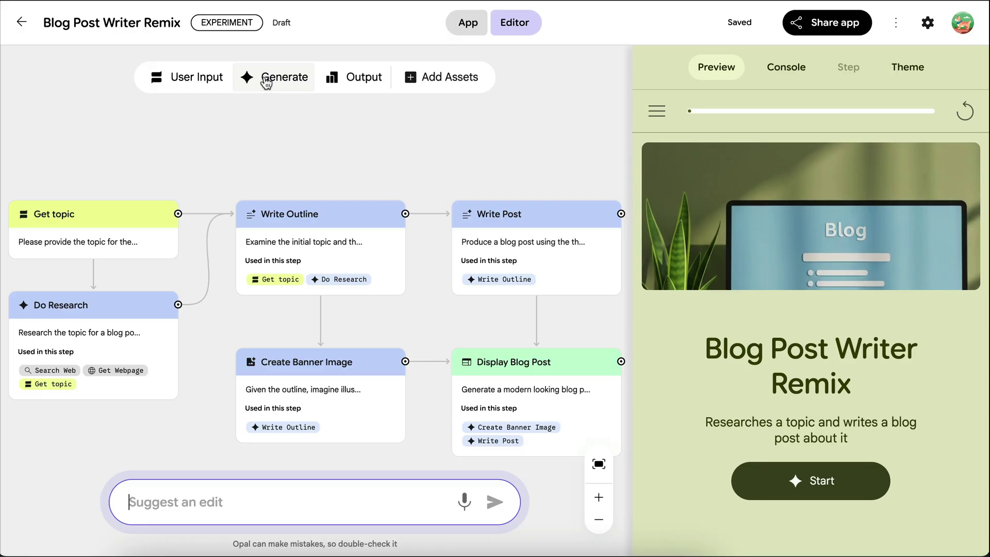
# Add User Input, Generate and Output steps and place them above the copied flow
pyautogui.click(196, 87)
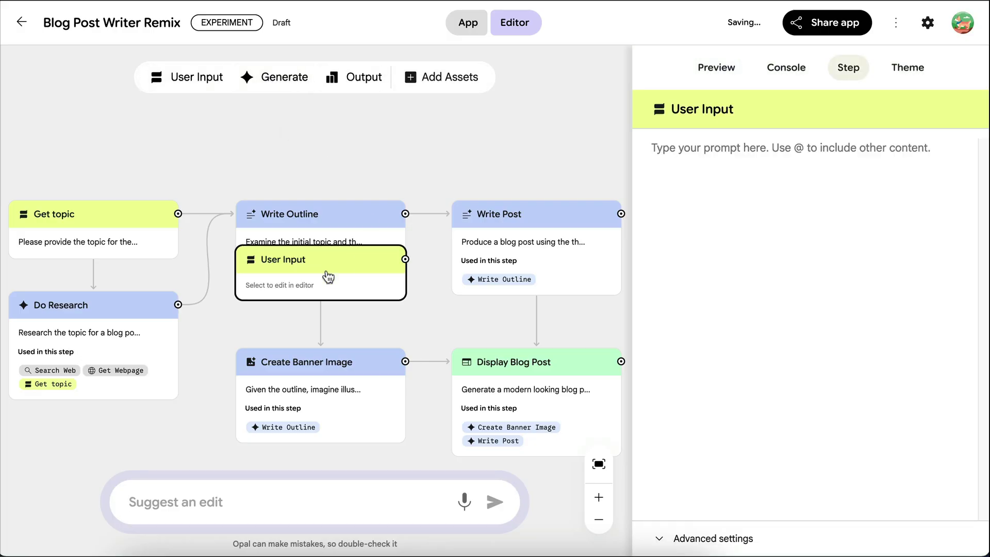
pyautogui.moveTo(327, 277); pyautogui.dragTo(114, 155)
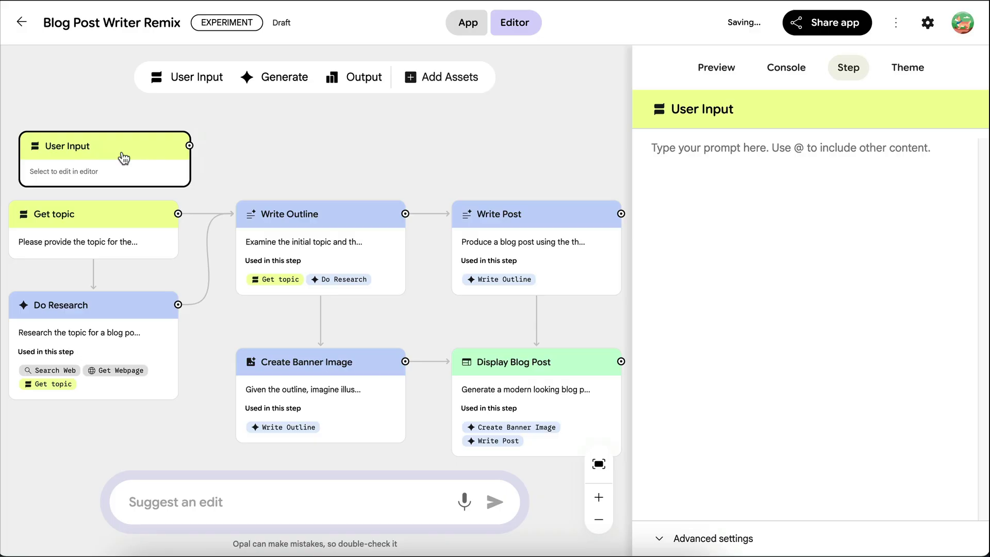
pyautogui.click(825, 162)
pyautogui.click(284, 77)
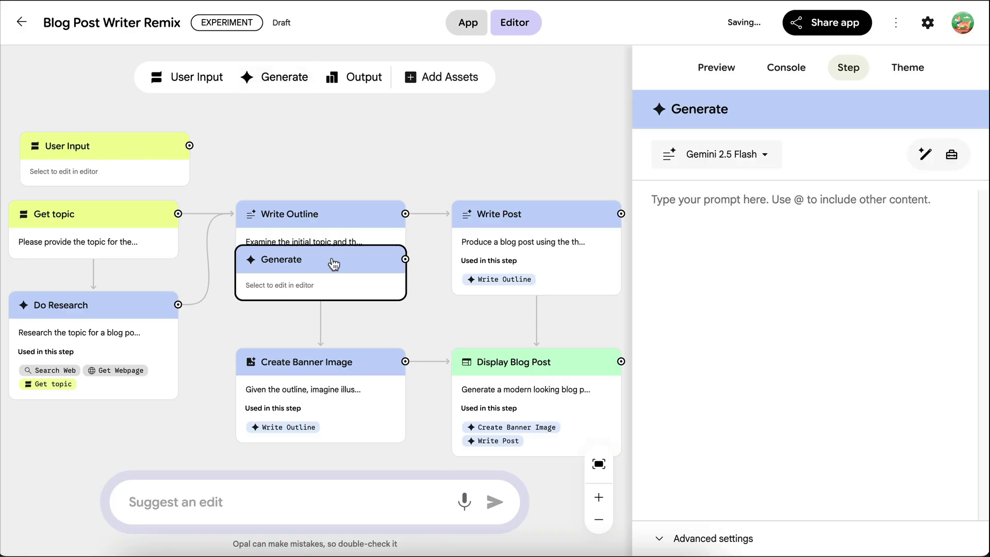
pyautogui.moveTo(330, 263); pyautogui.dragTo(341, 124)
pyautogui.click(368, 81)
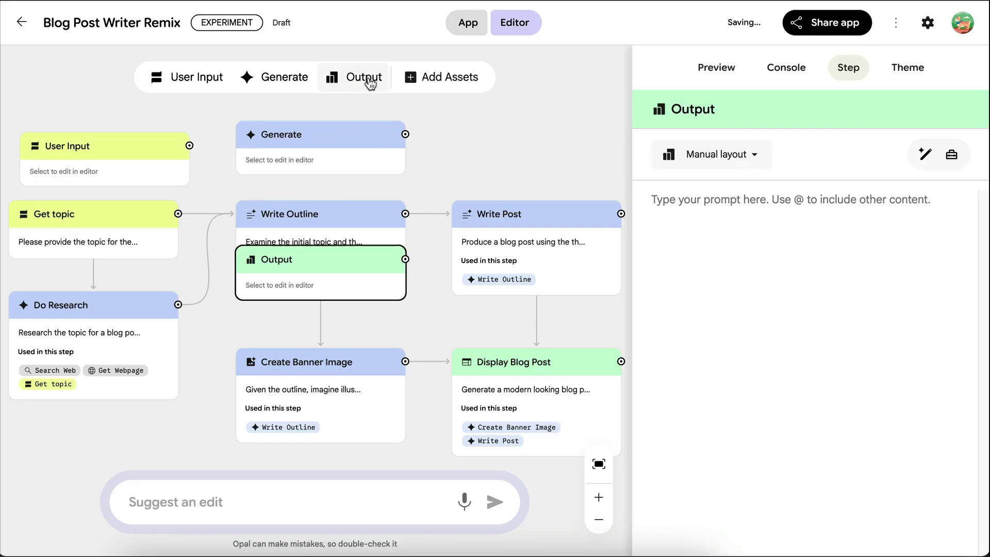
pyautogui.moveTo(338, 260); pyautogui.dragTo(554, 124)
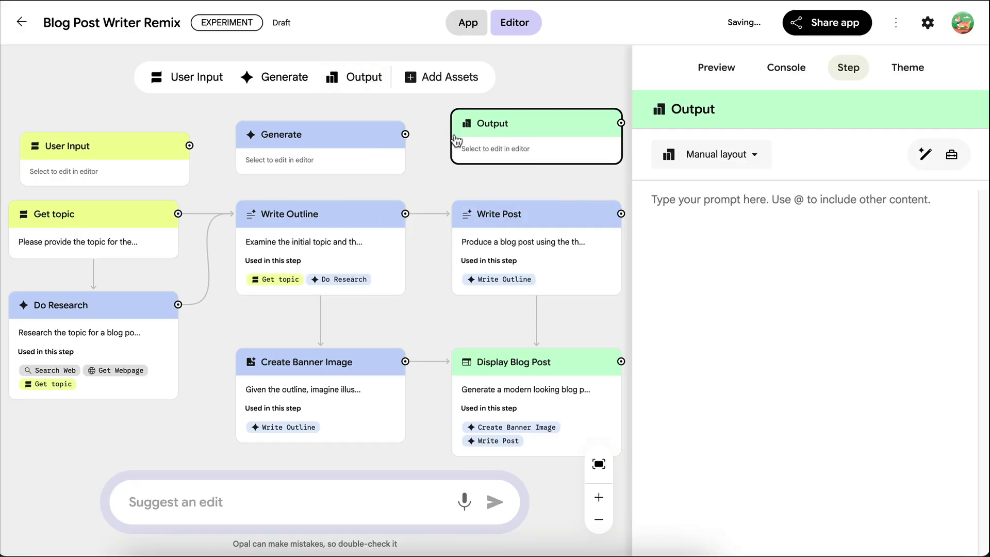
# Set Generate's model to Lyria 2 and feed it User Input, then delete Generate
pyautogui.click(343, 139)
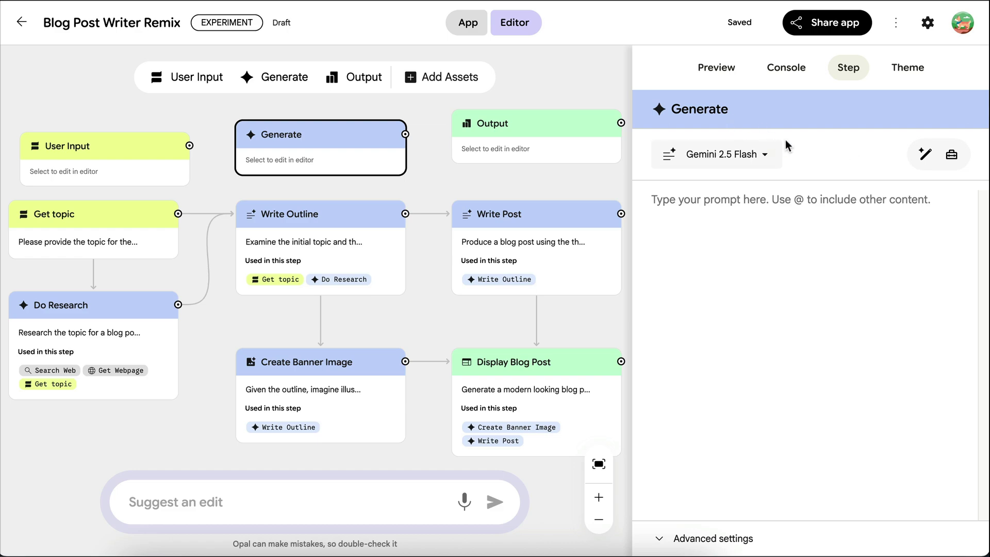
pyautogui.click(756, 155)
pyautogui.click(711, 540)
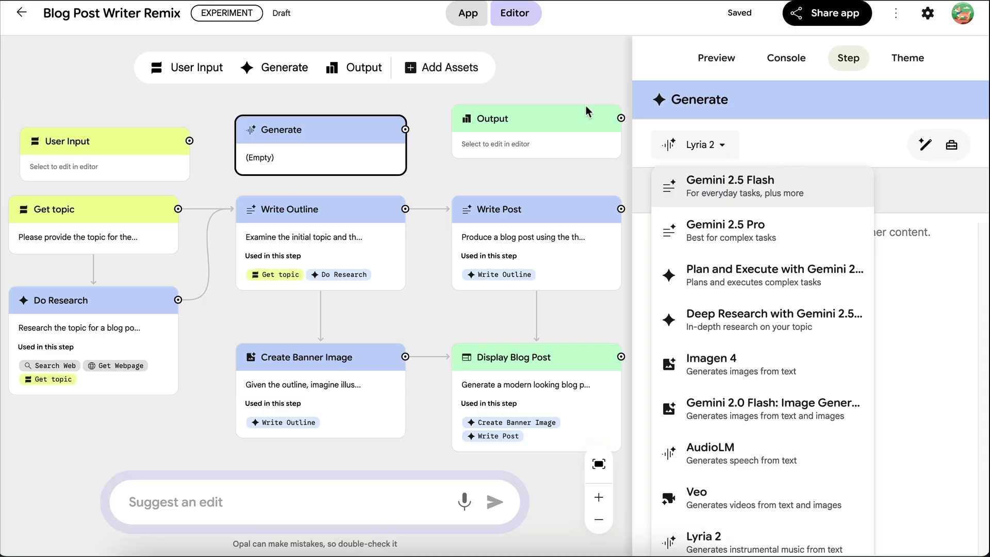
pyautogui.click(808, 143)
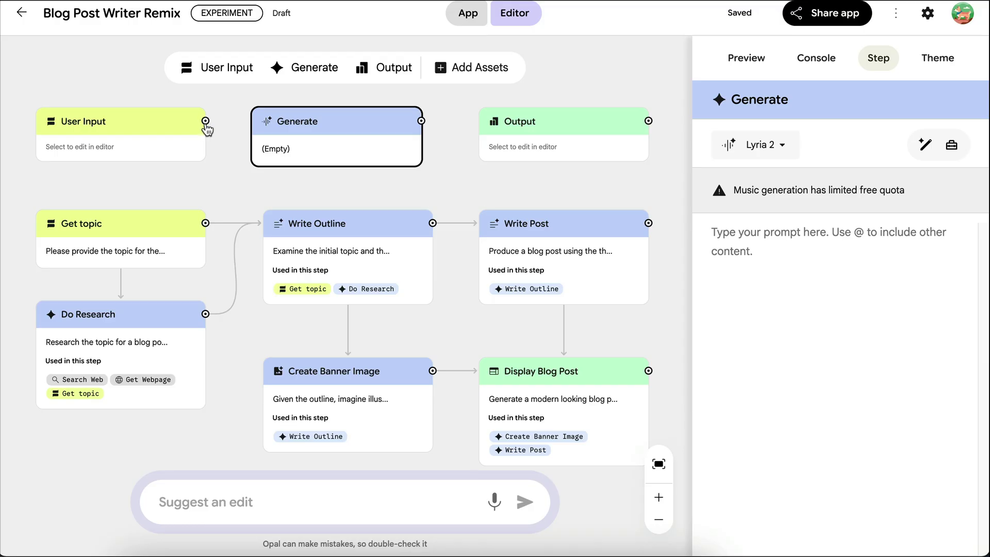
pyautogui.moveTo(205, 122); pyautogui.dragTo(310, 137)
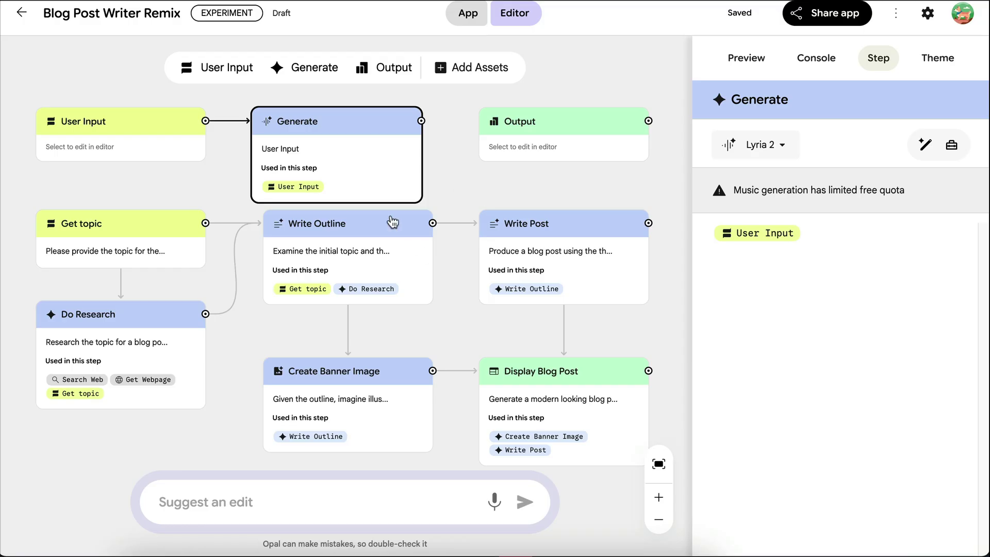
pyautogui.press('Delete')
# Delete the Output and User Input steps, then suggest 'add a short video generation to accompany the blog post'
pyautogui.click(526, 147)
pyautogui.press('Delete')
pyautogui.click(160, 146)
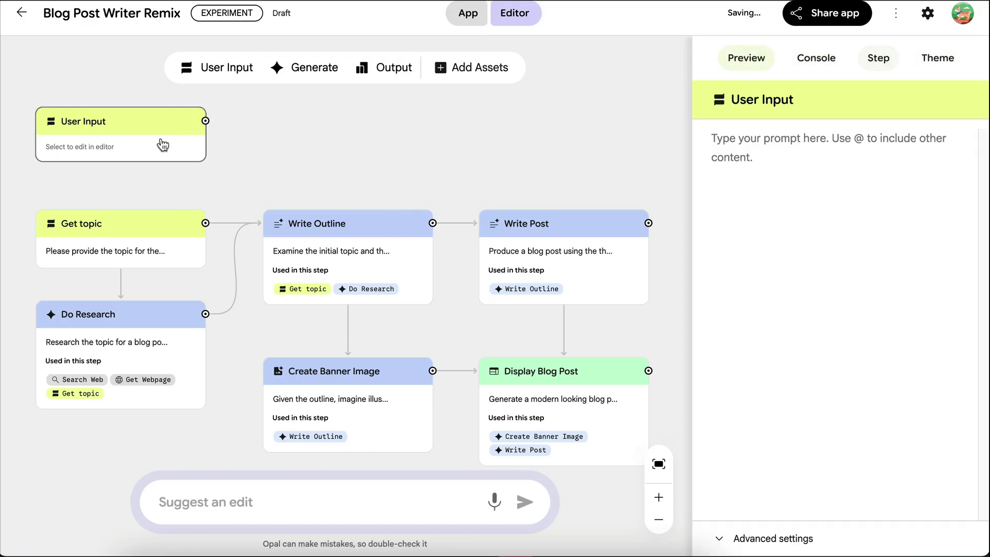
pyautogui.press('Delete')
pyautogui.click(357, 501)
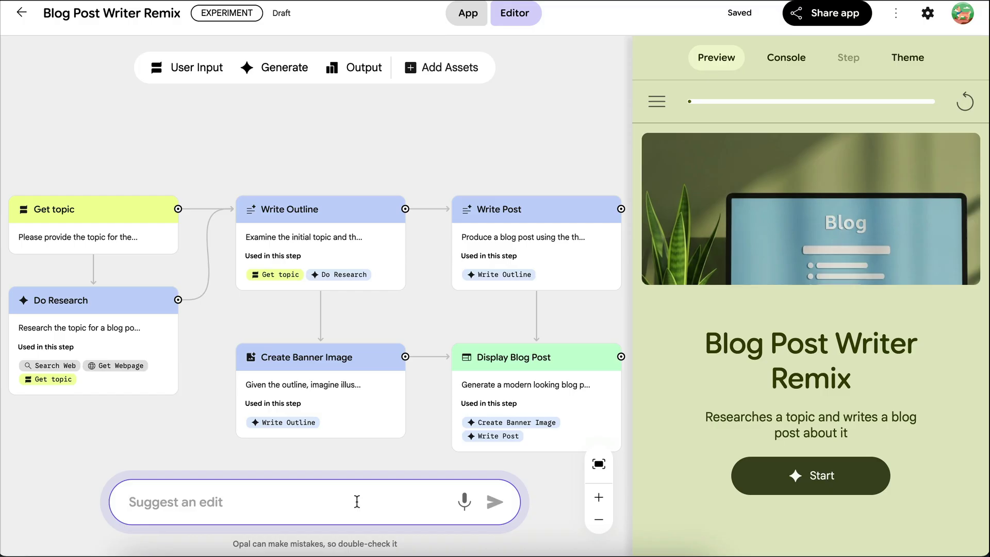
pyautogui.write('add a short video gen')
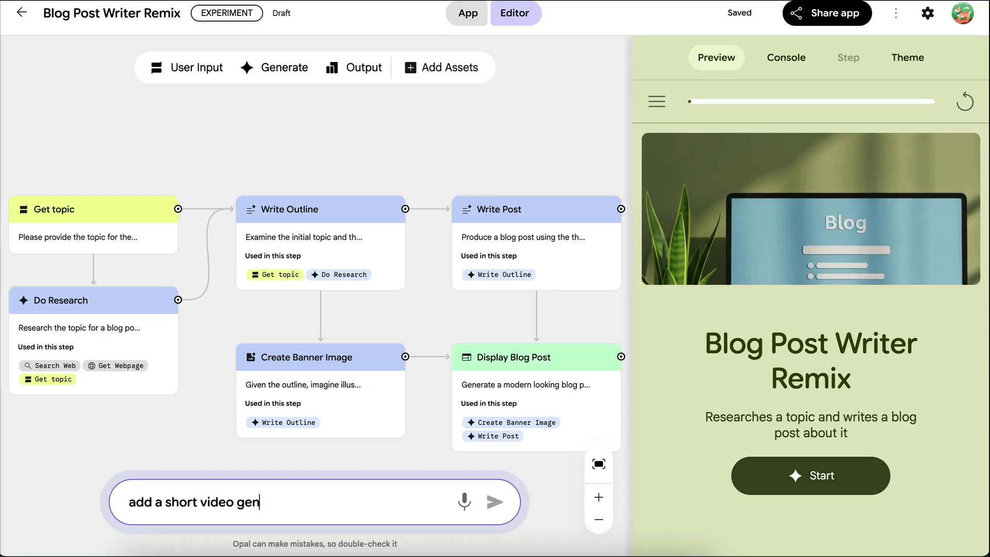
pyautogui.write('eration to accompany the blog post')
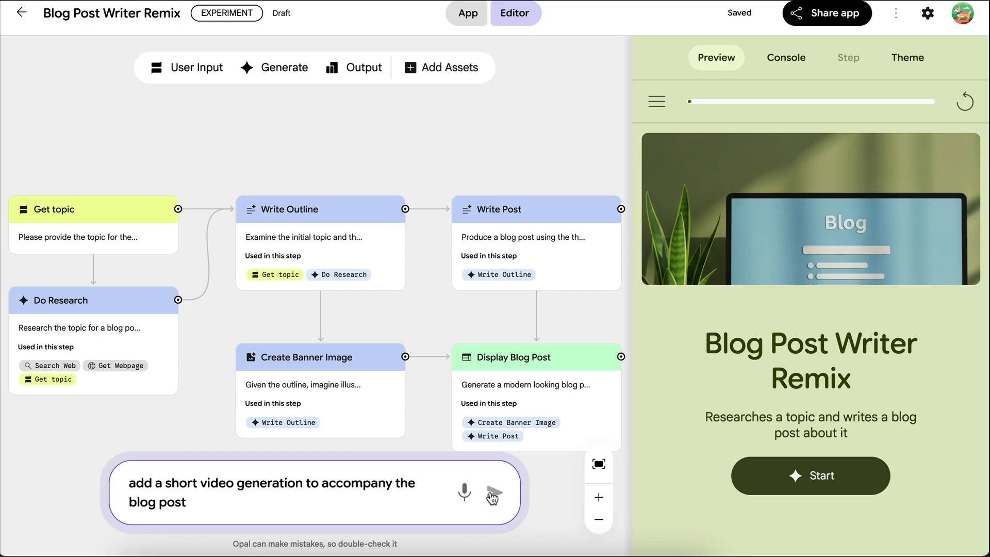
# Submit the short-video suggestion, reposition Display Blog Post, and inspect Write Post and Generate Short Video
pyautogui.click(492, 496)
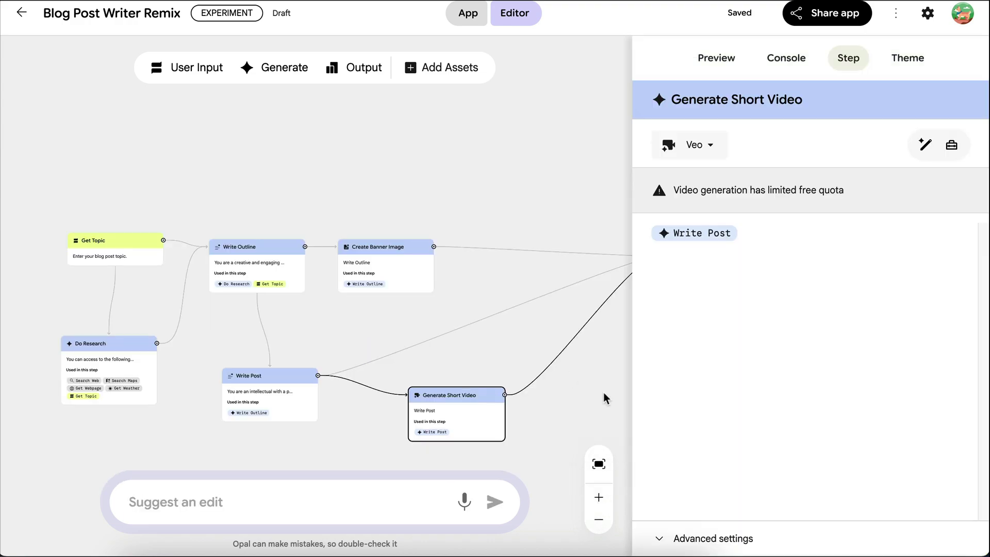
pyautogui.click(598, 463)
pyautogui.moveTo(571, 233); pyautogui.dragTo(419, 253)
pyautogui.click(209, 346)
pyautogui.click(369, 366)
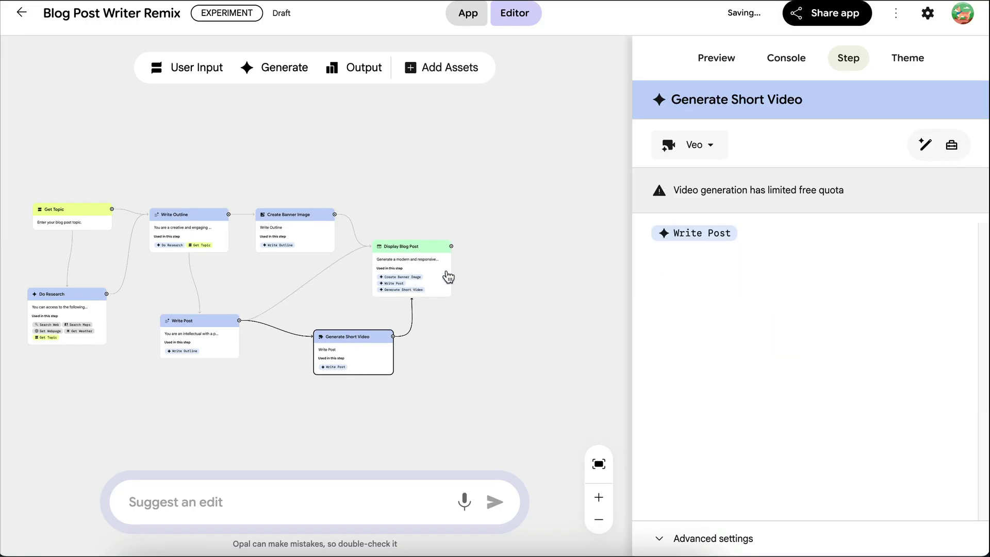
# Zoom in on the rearranged flow, check Display Blog Post's settings, and show the app preview
pyautogui.click(598, 464)
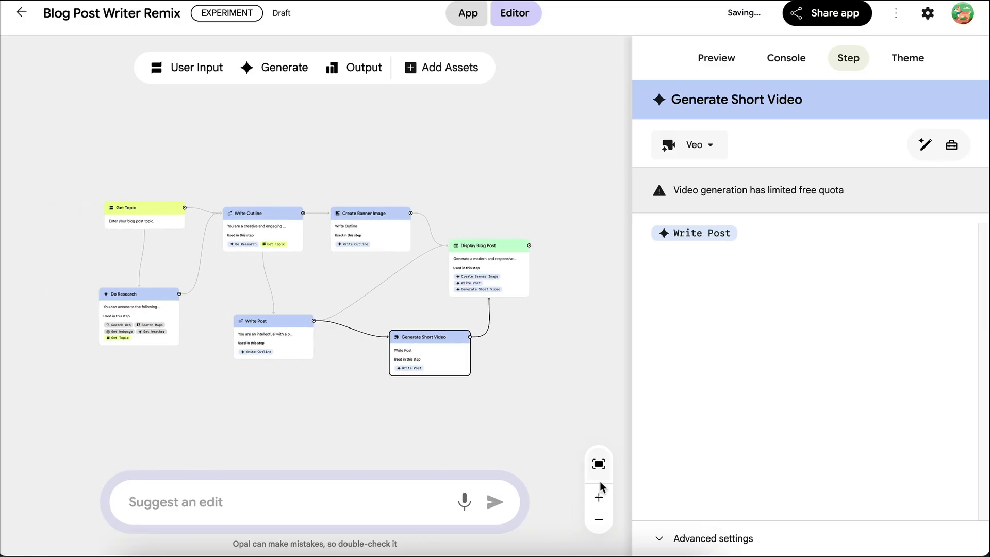
pyautogui.click(600, 498)
pyautogui.click(600, 499)
pyautogui.click(570, 257)
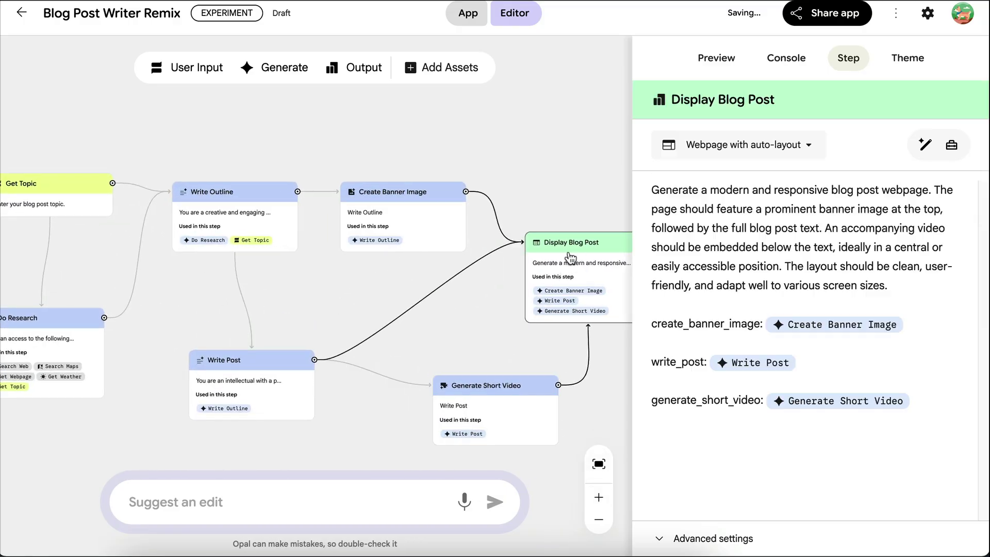
pyautogui.click(520, 135)
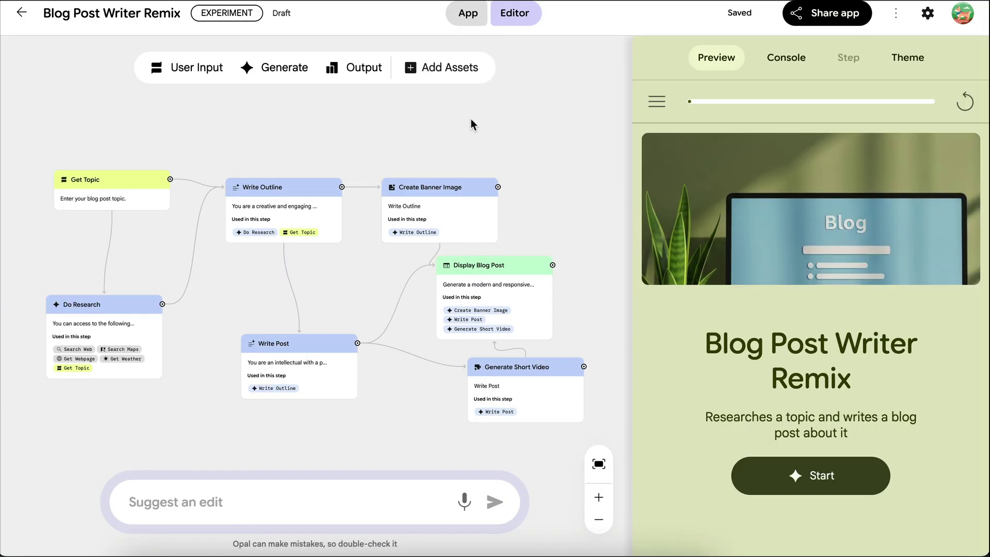
# Create a new Opal app from the description 'generate diet menu from ingredients'
pyautogui.click(19, 13)
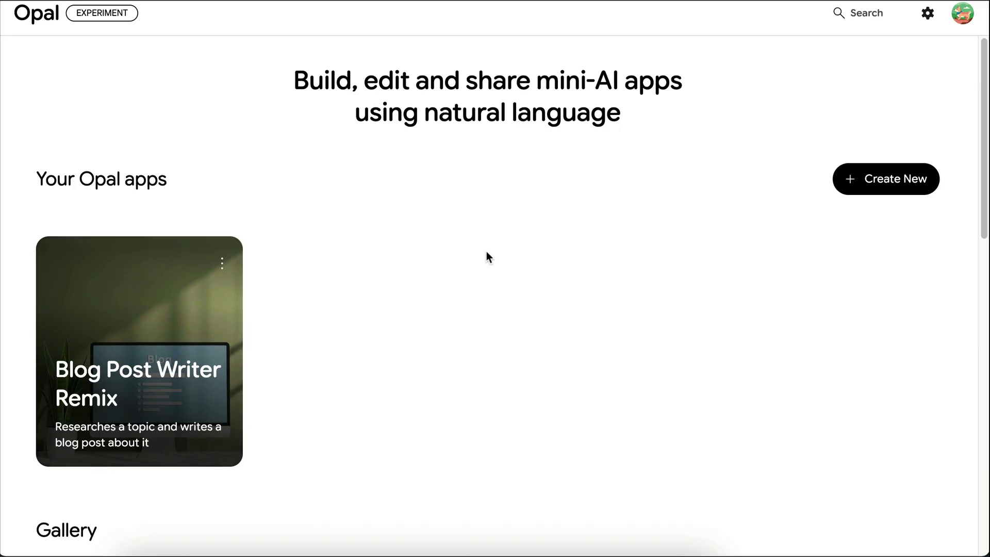
pyautogui.click(893, 189)
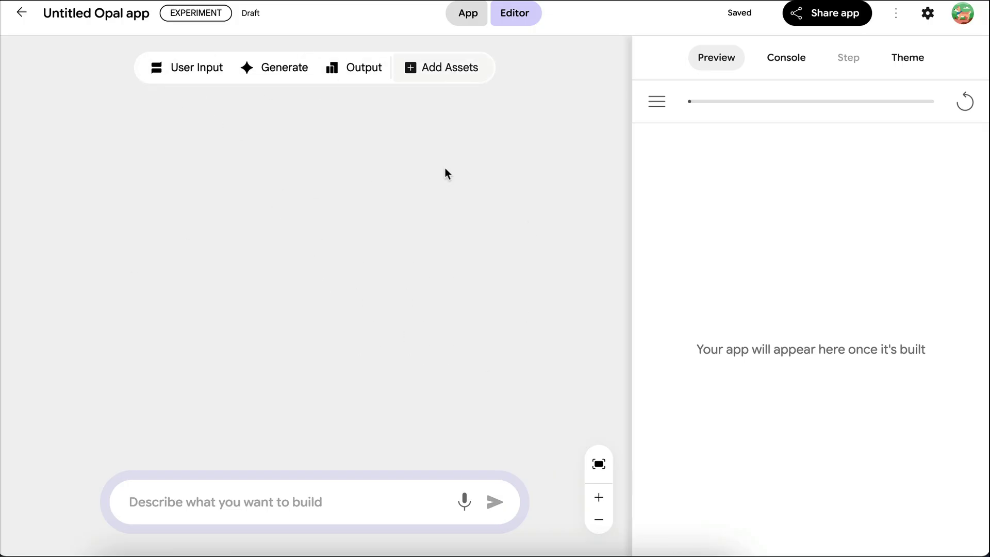
pyautogui.click(297, 499)
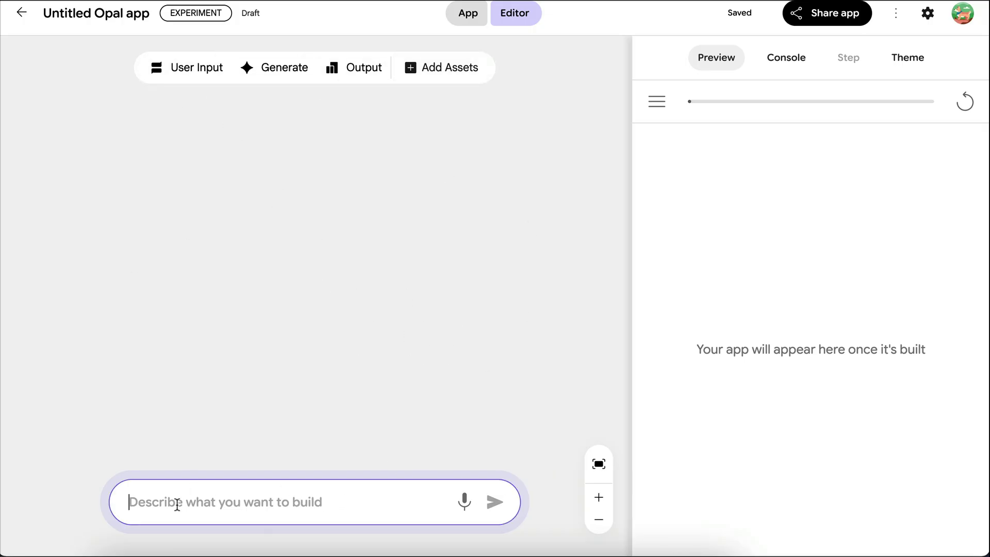
pyautogui.write('generate diet menu from ingredients')
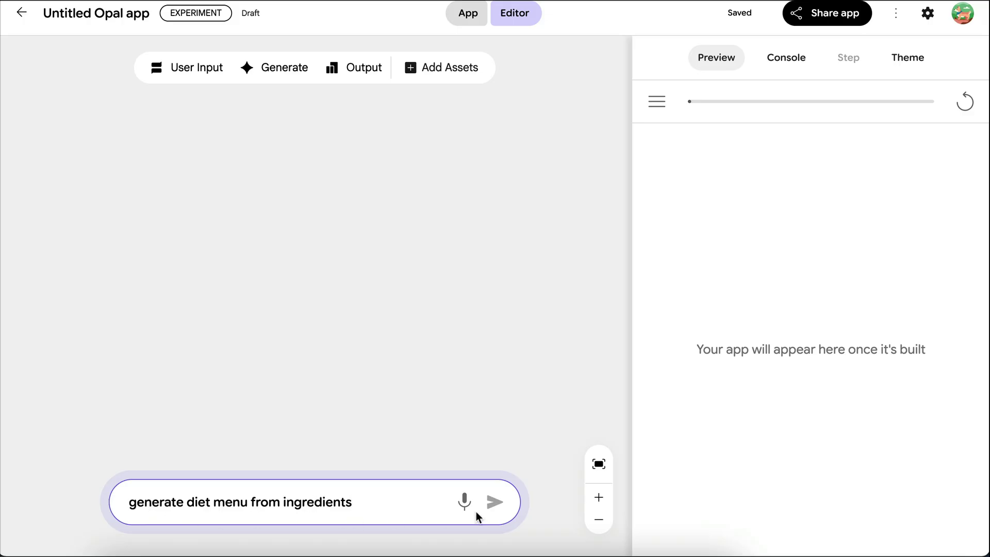
pyautogui.click(496, 503)
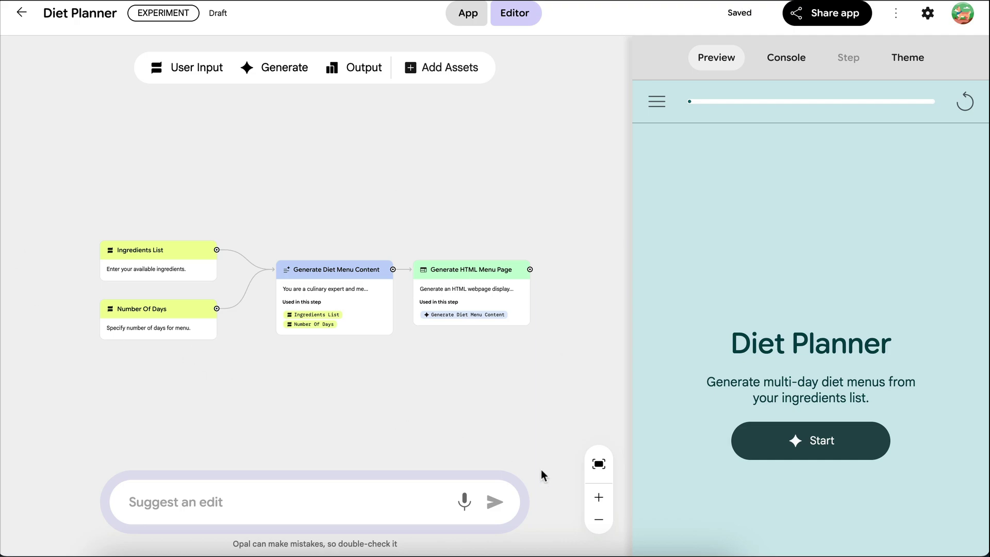
# Run Diet Planner with chicken meat, carrot, apple, tomato, potato for 2 days and view the full menu
pyautogui.click(598, 497)
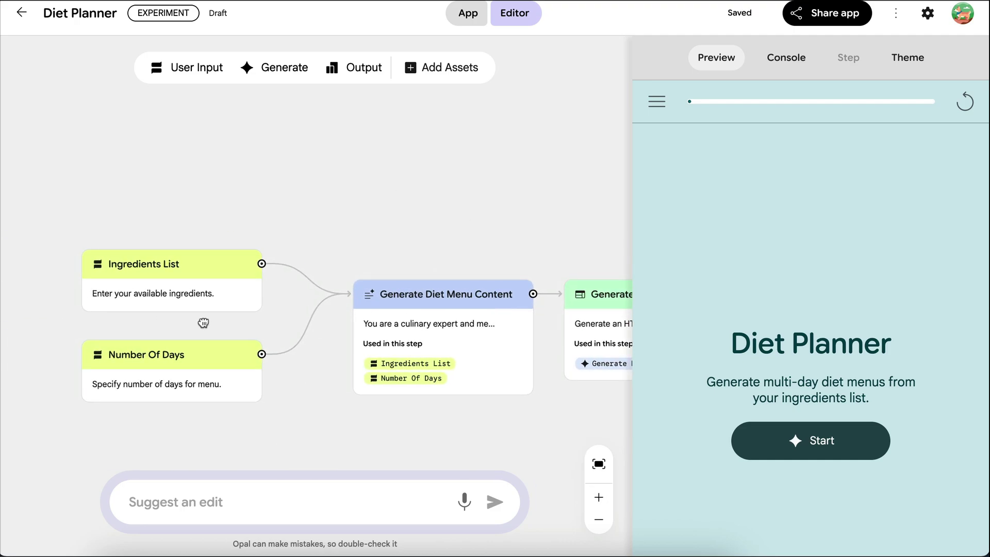
pyautogui.click(781, 447)
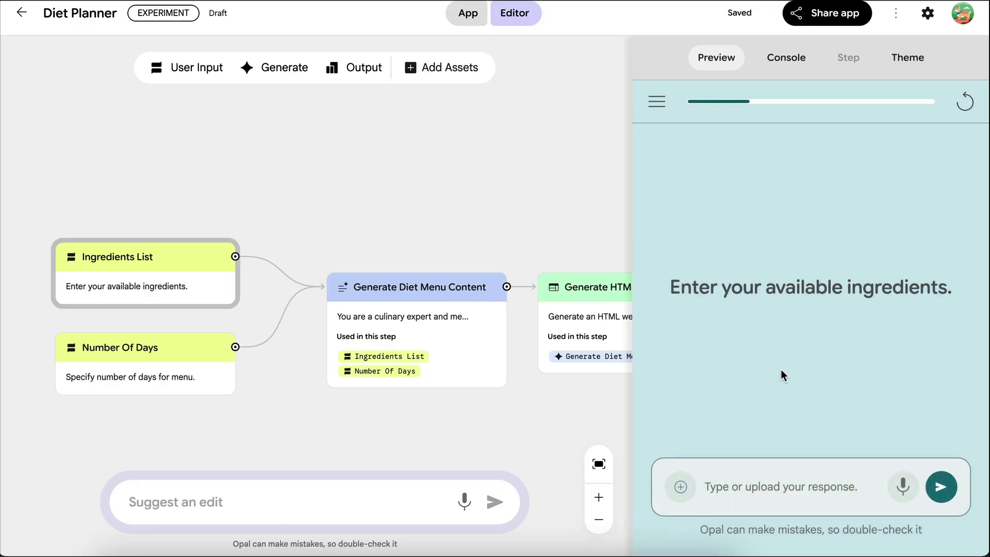
pyautogui.write('chicke')
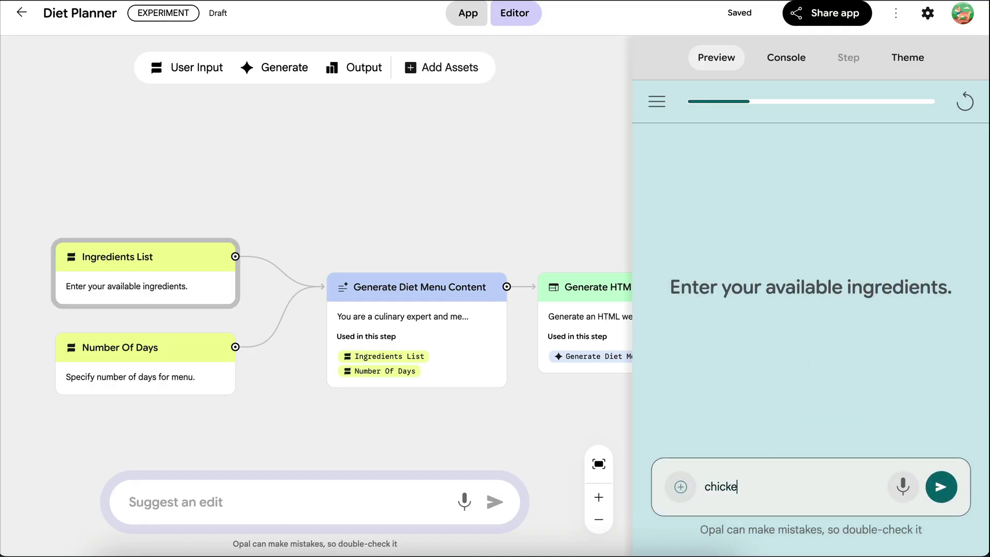
pyautogui.write('n meat, carrot, apple, tomato, potato')
pyautogui.click(940, 486)
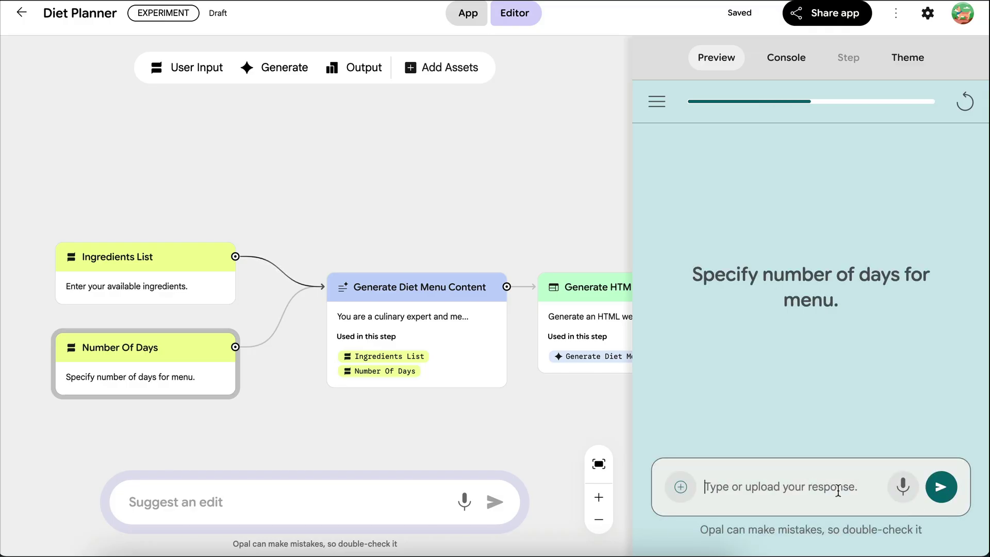
pyautogui.write('2')
pyautogui.click(940, 489)
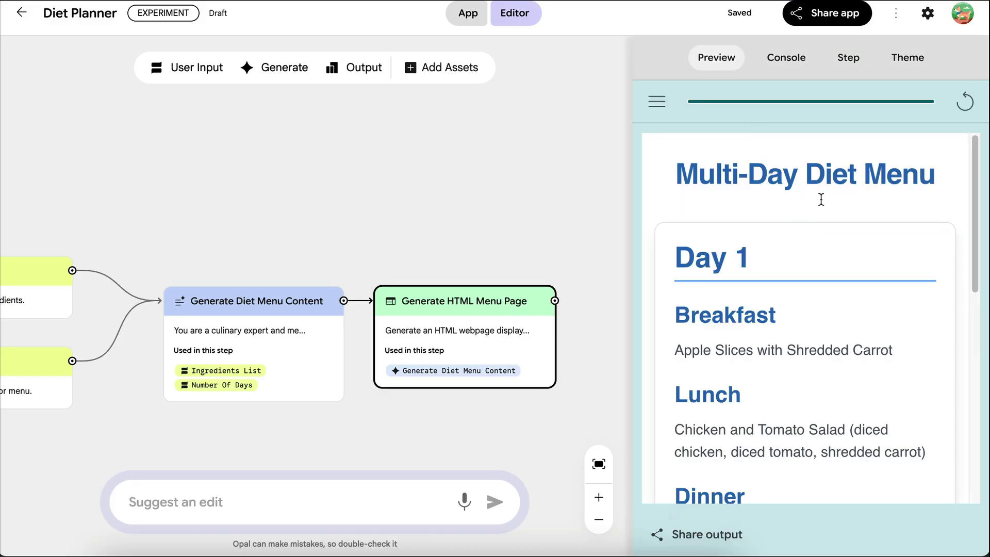
pyautogui.click(468, 16)
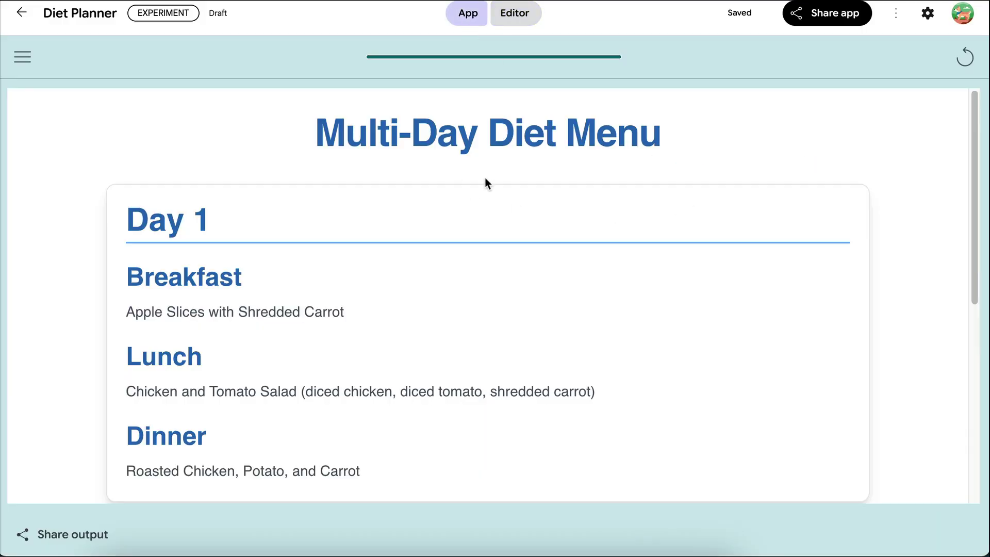
pyautogui.scroll(-7, 376, 250)
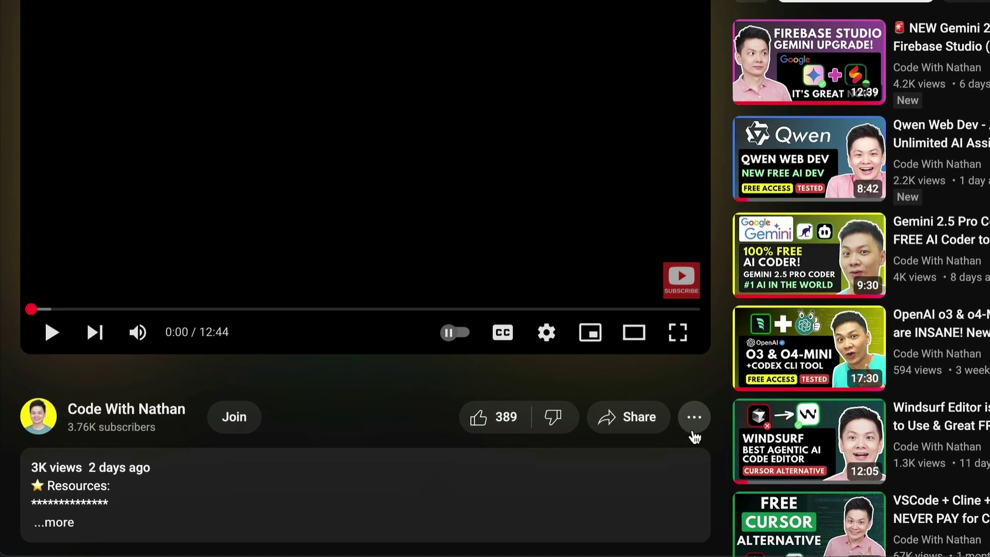
# Send the channel a $500.00 Super Thanks with a blue emoji after 'Thanks!'
pyautogui.click(693, 432)
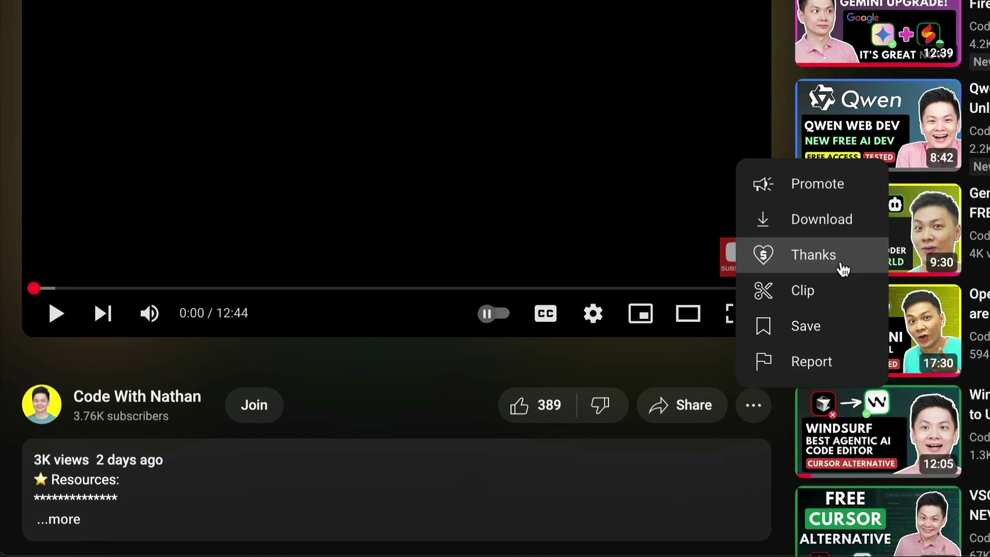
pyautogui.click(810, 267)
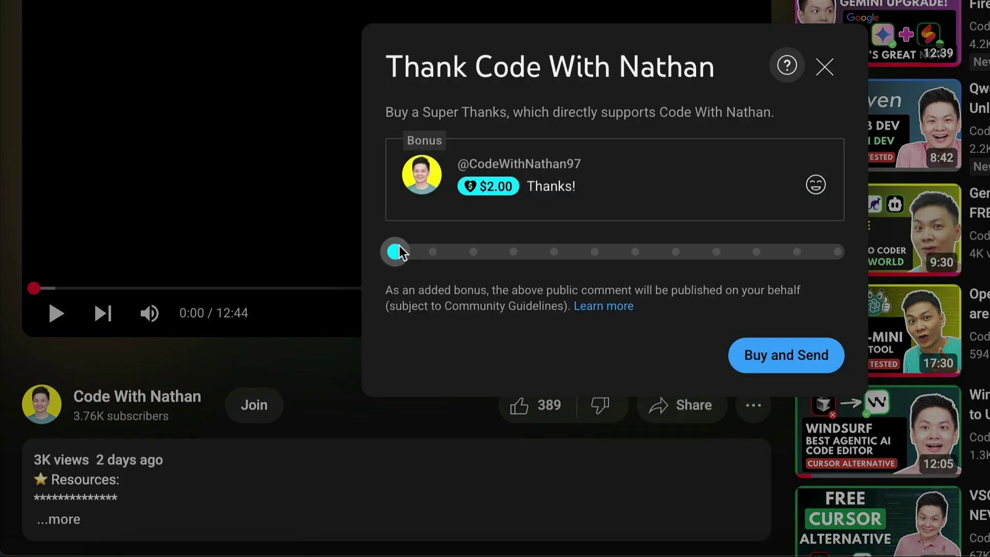
pyautogui.moveTo(400, 251); pyautogui.dragTo(839, 252)
pyautogui.click(815, 184)
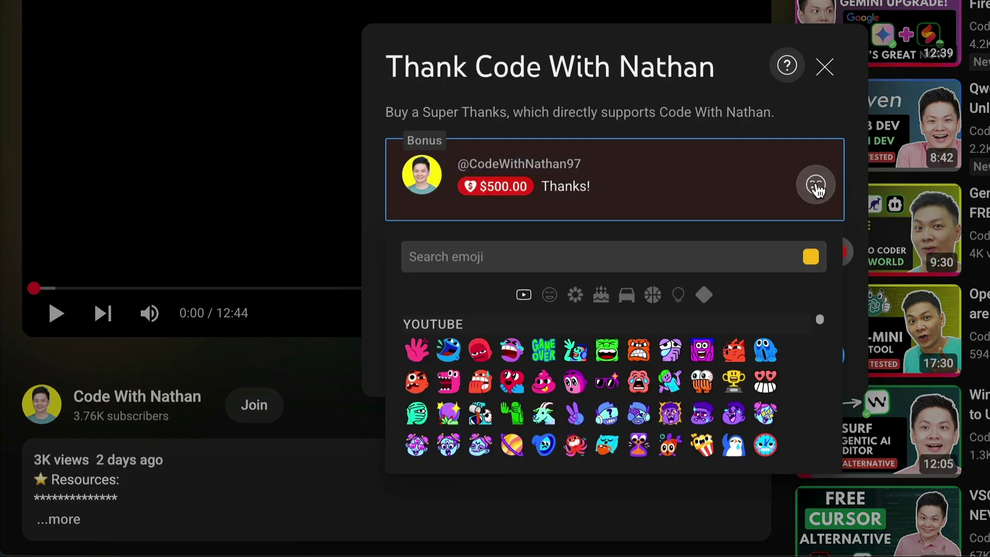
pyautogui.click(449, 348)
pyautogui.click(815, 187)
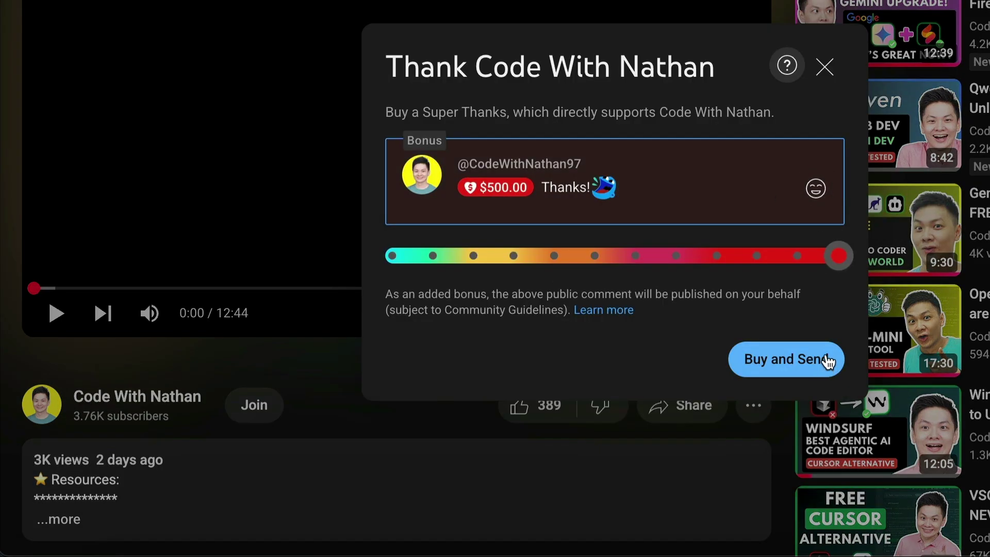
pyautogui.click(811, 370)
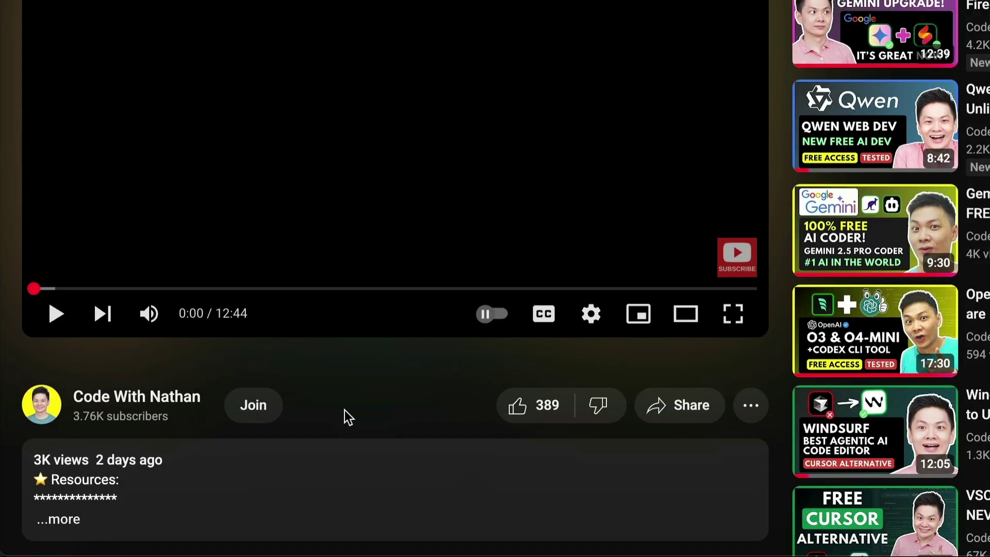
# Bring up the channel's Gold Members membership tier perks
pyautogui.click(258, 408)
pyautogui.scroll(-3, 694, 351)
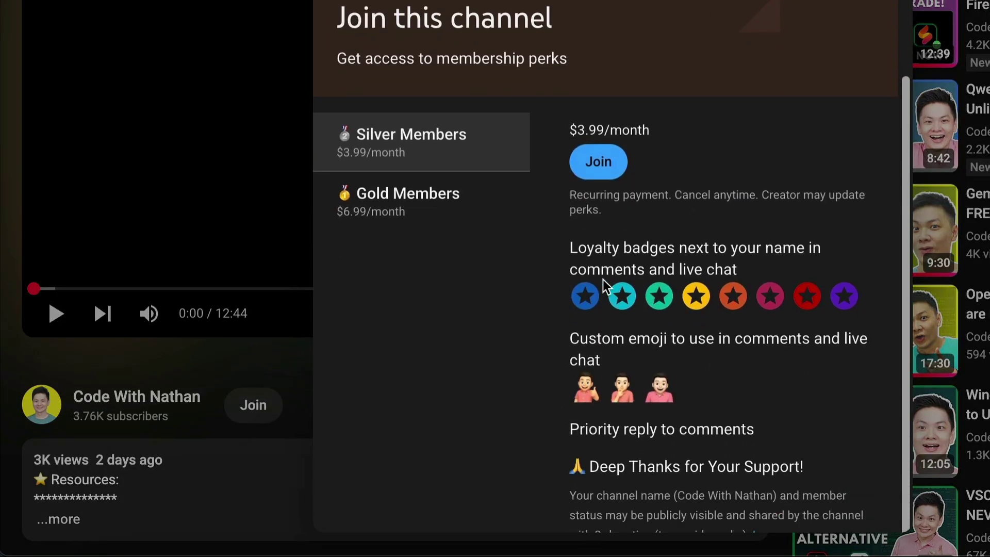
pyautogui.click(479, 206)
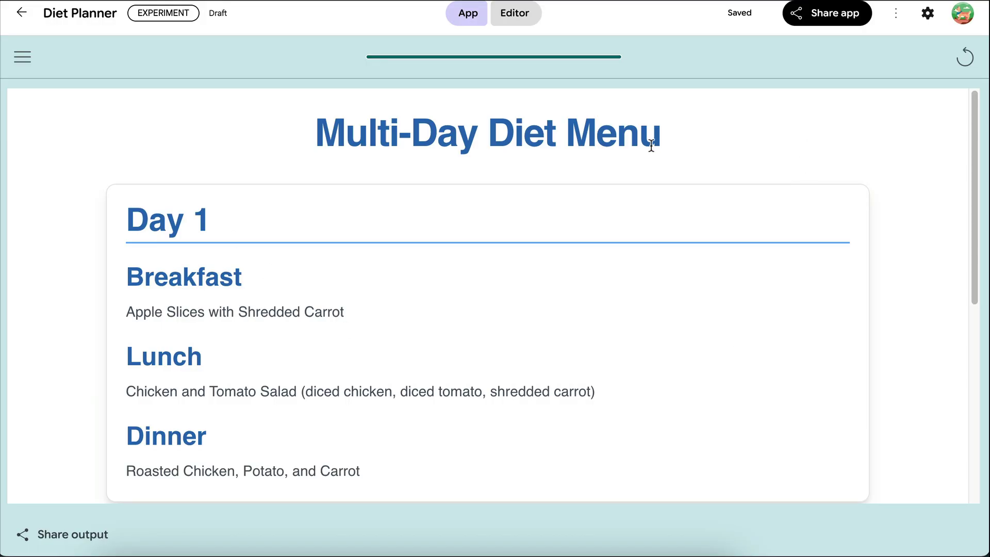
# Scroll through the Opal Team app gallery and return to the Diet Planner editor
pyautogui.click(514, 18)
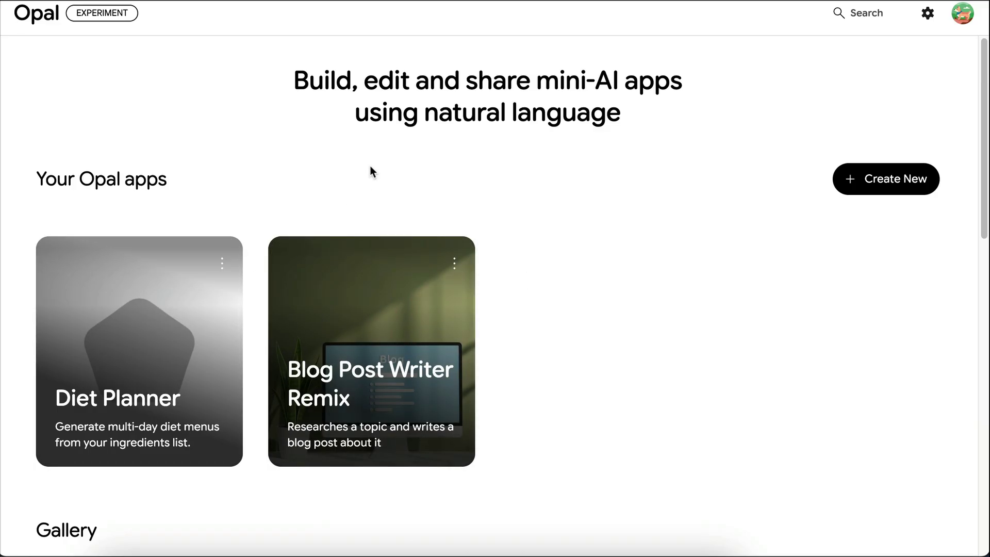
pyautogui.scroll(-10, 590, 216)
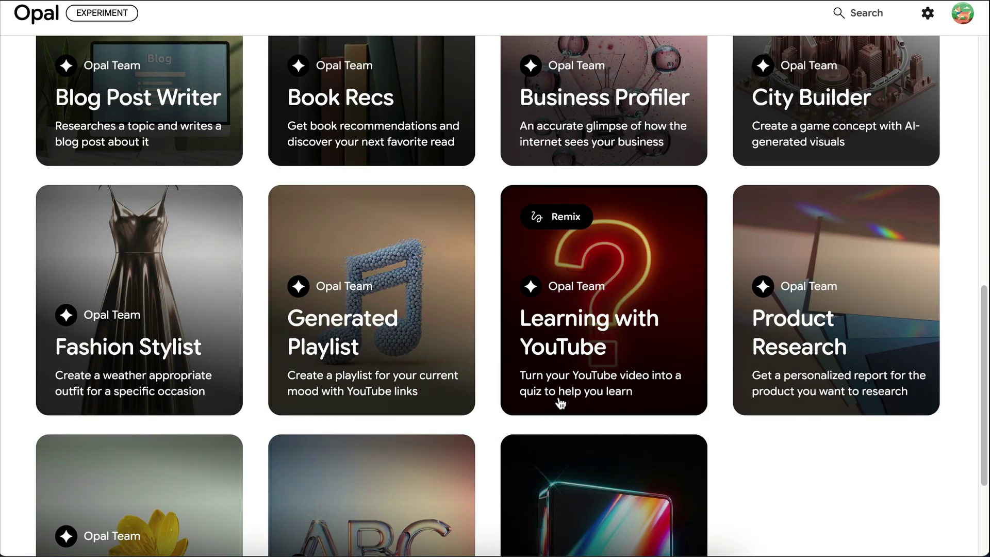
pyautogui.scroll(-1, 559, 402)
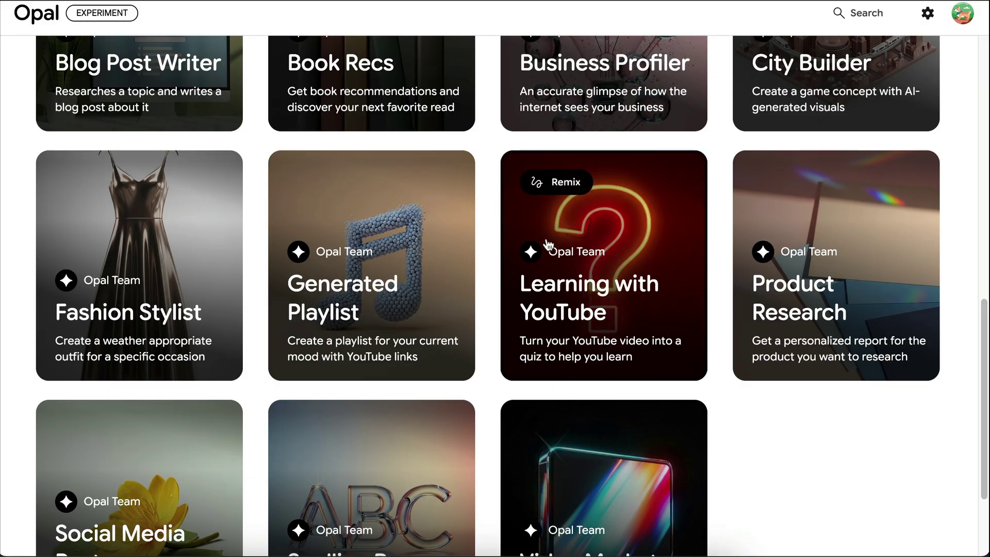
pyautogui.scroll(-3, 389, 304)
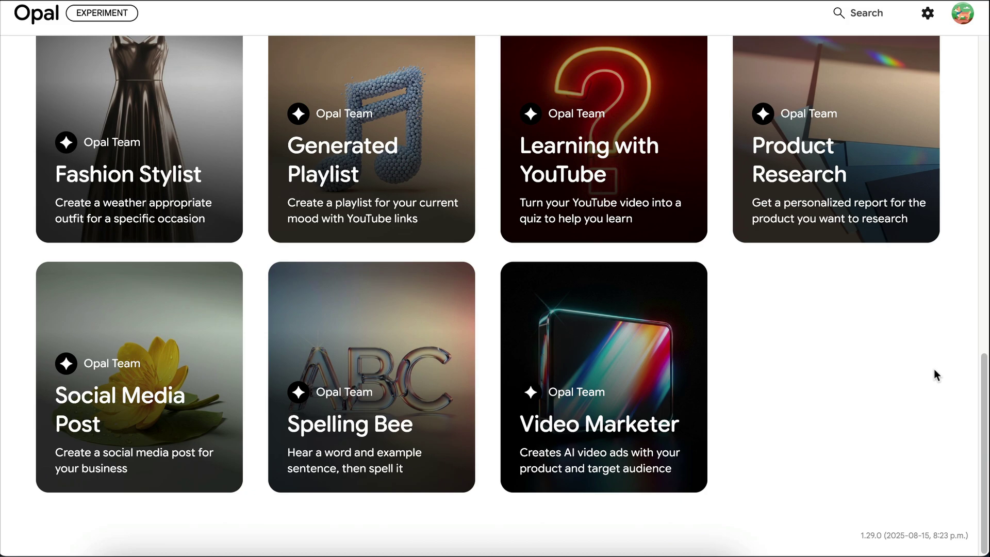
pyautogui.scroll(15, 934, 375)
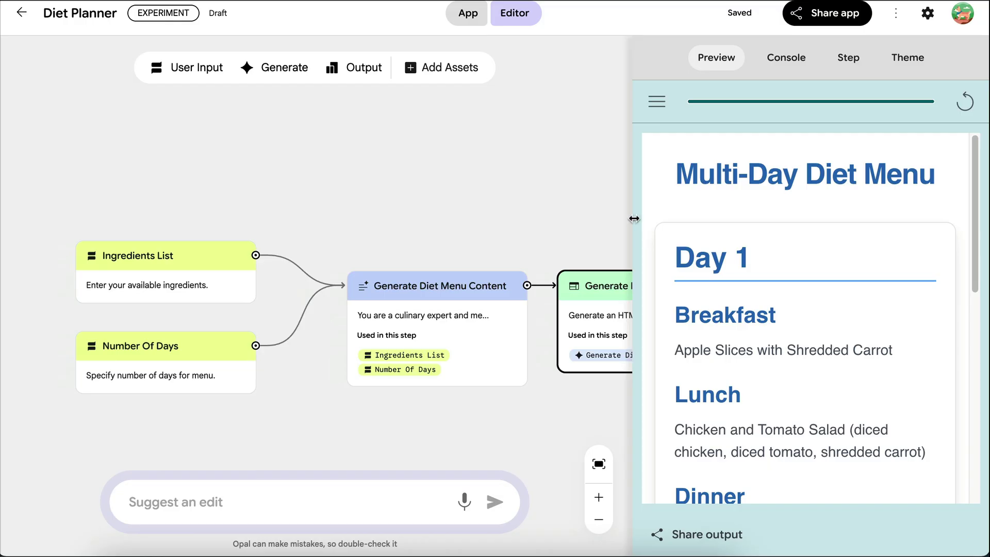
# Widen the preview pane slightly and pan the graph so Generate HTML Menu Page is fully visible
pyautogui.moveTo(634, 219); pyautogui.dragTo(623, 218)
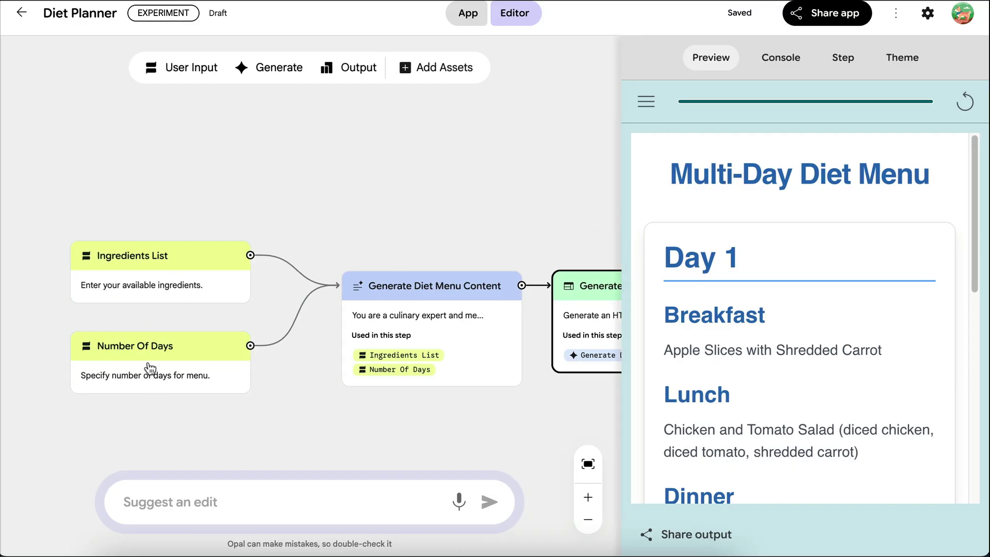
pyautogui.moveTo(506, 243); pyautogui.dragTo(309, 224)
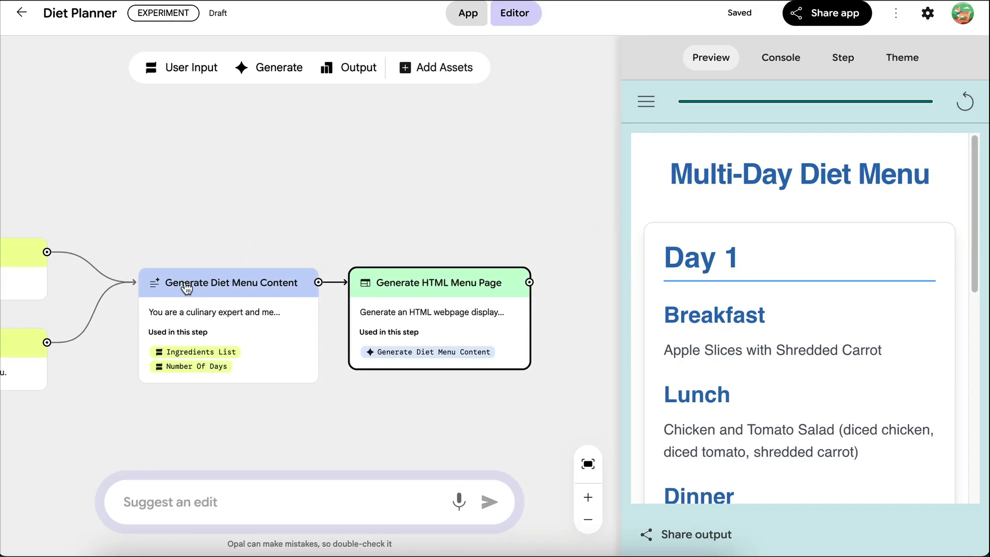